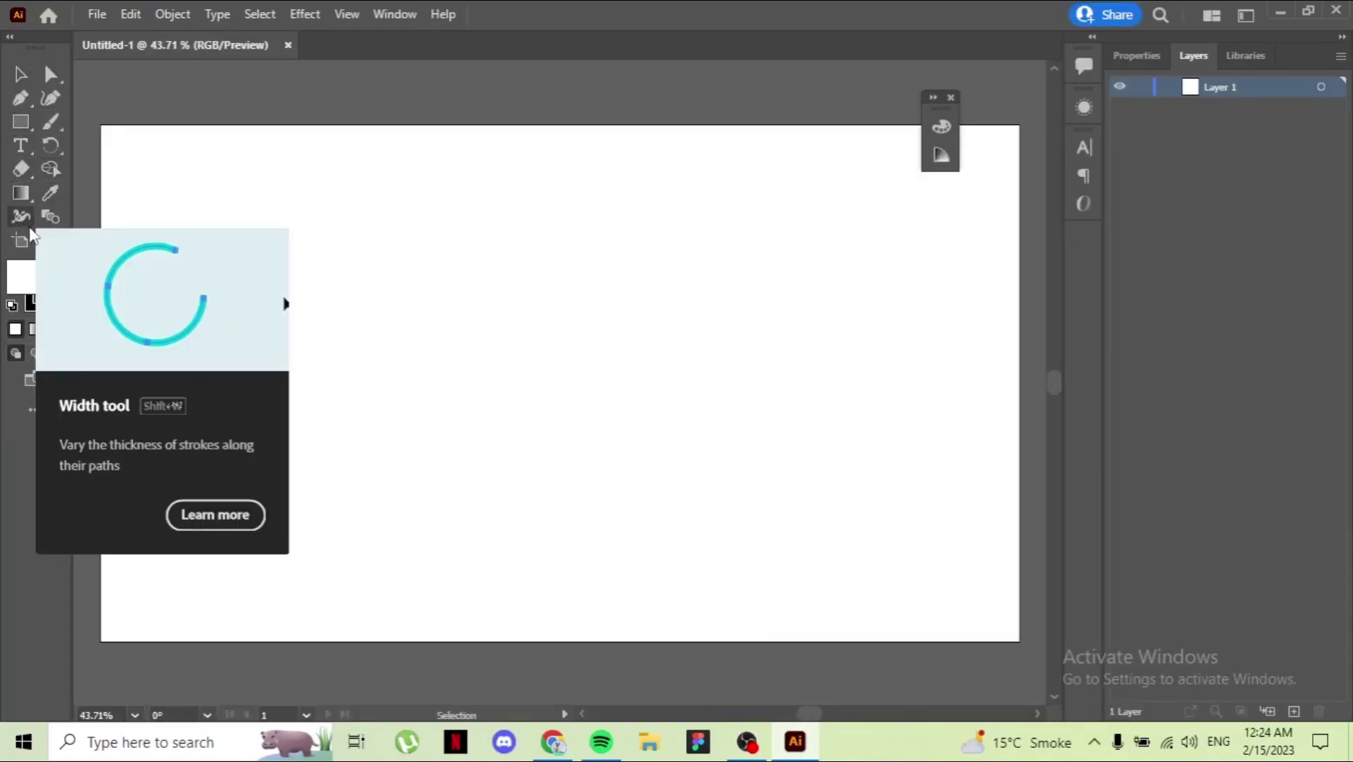
Create an area text box near the top-left of the artboard containing the word JUMP
key(t)
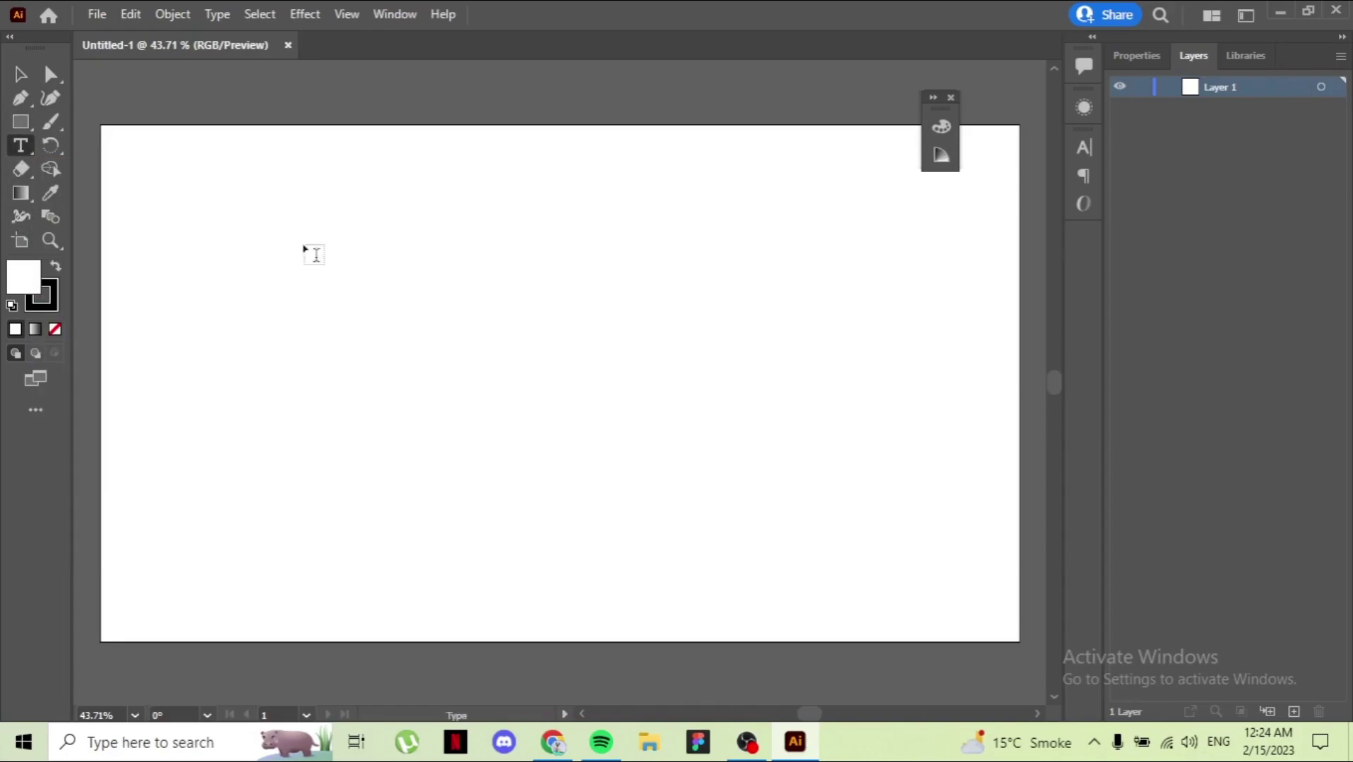
drag(261, 237, 844, 508)
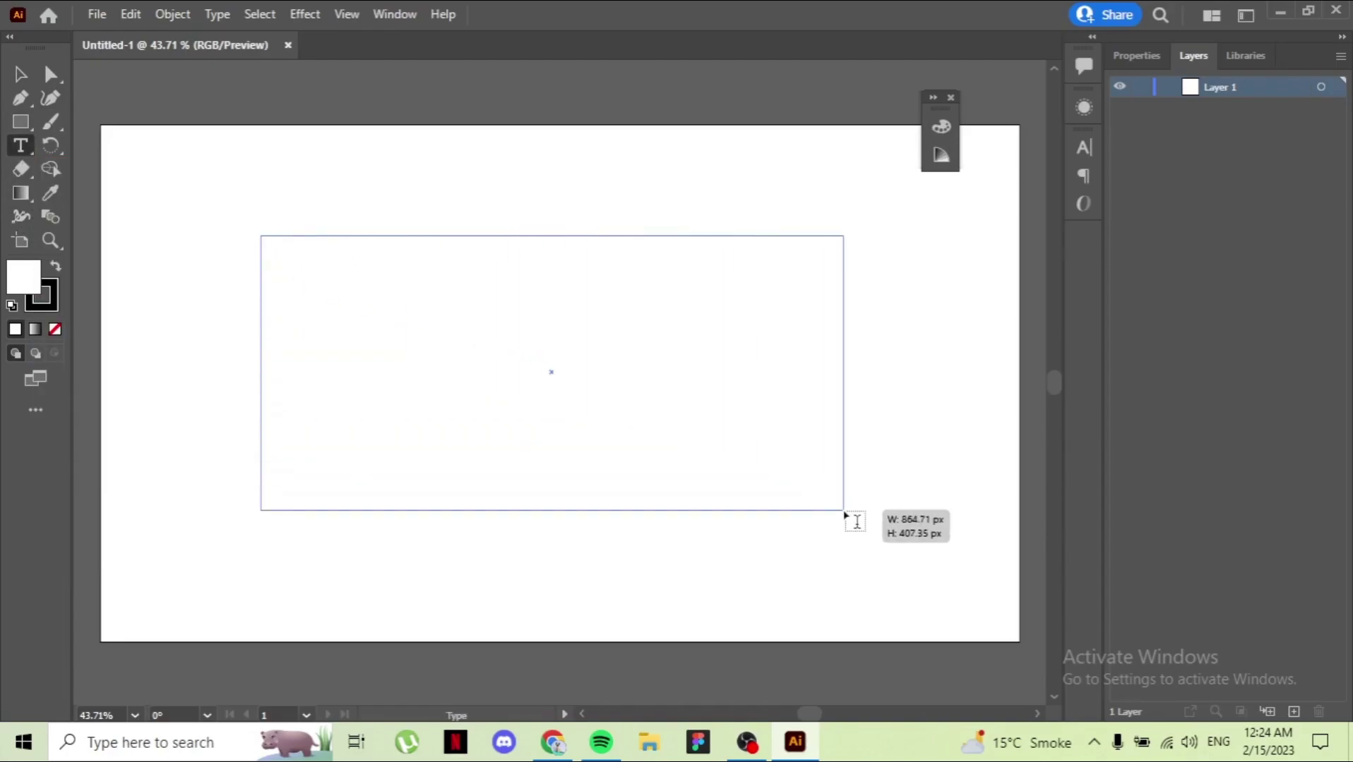
key(BackSpace)
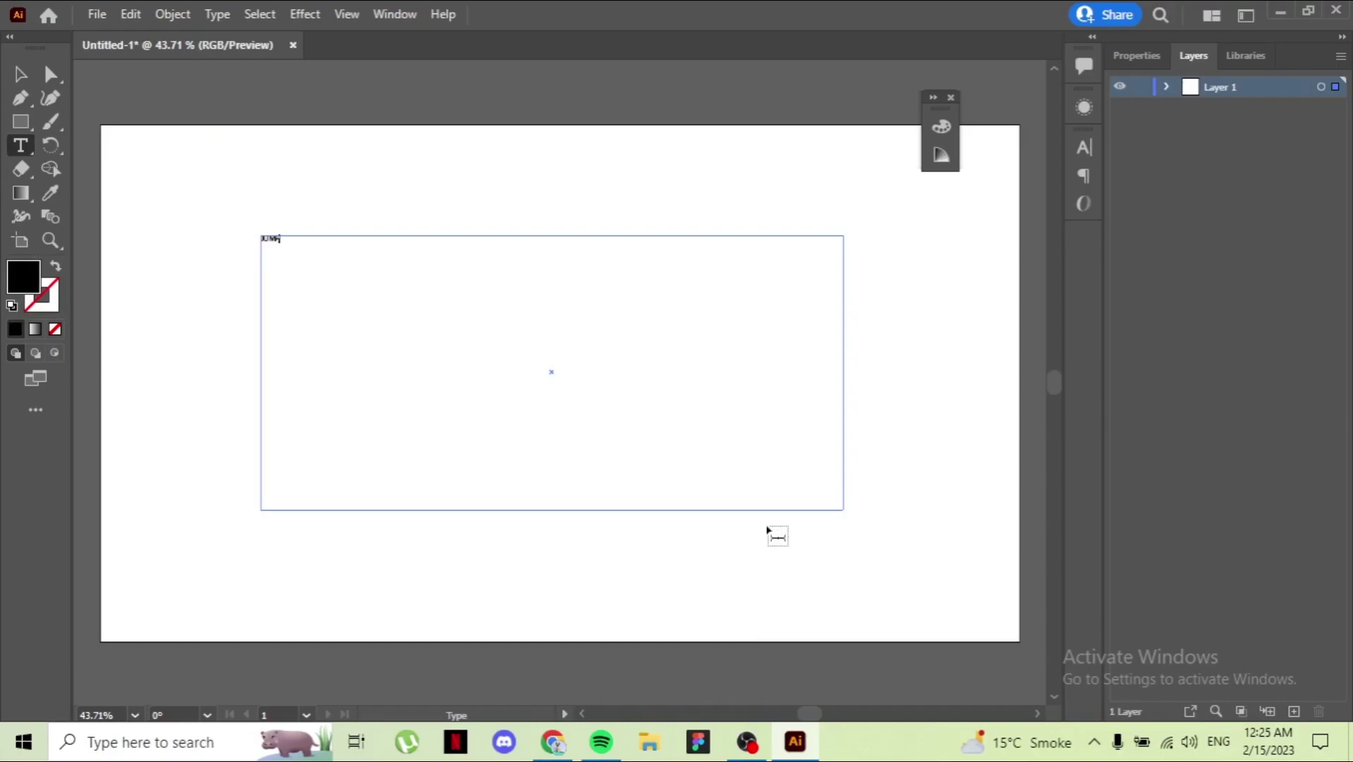
key(ctrl+a)
Set the JUMP text's font family to Bahnschrift in the Character panel
click(394, 14)
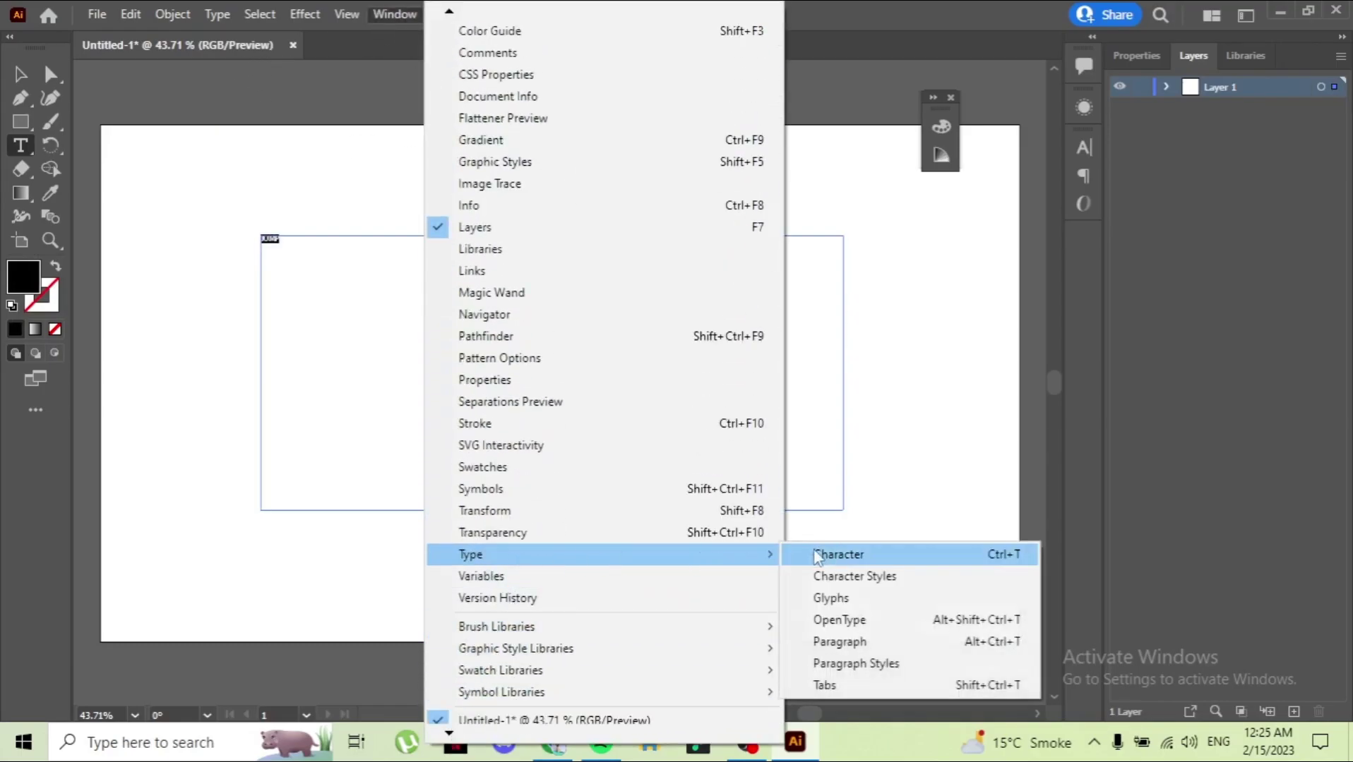
click(812, 554)
click(870, 222)
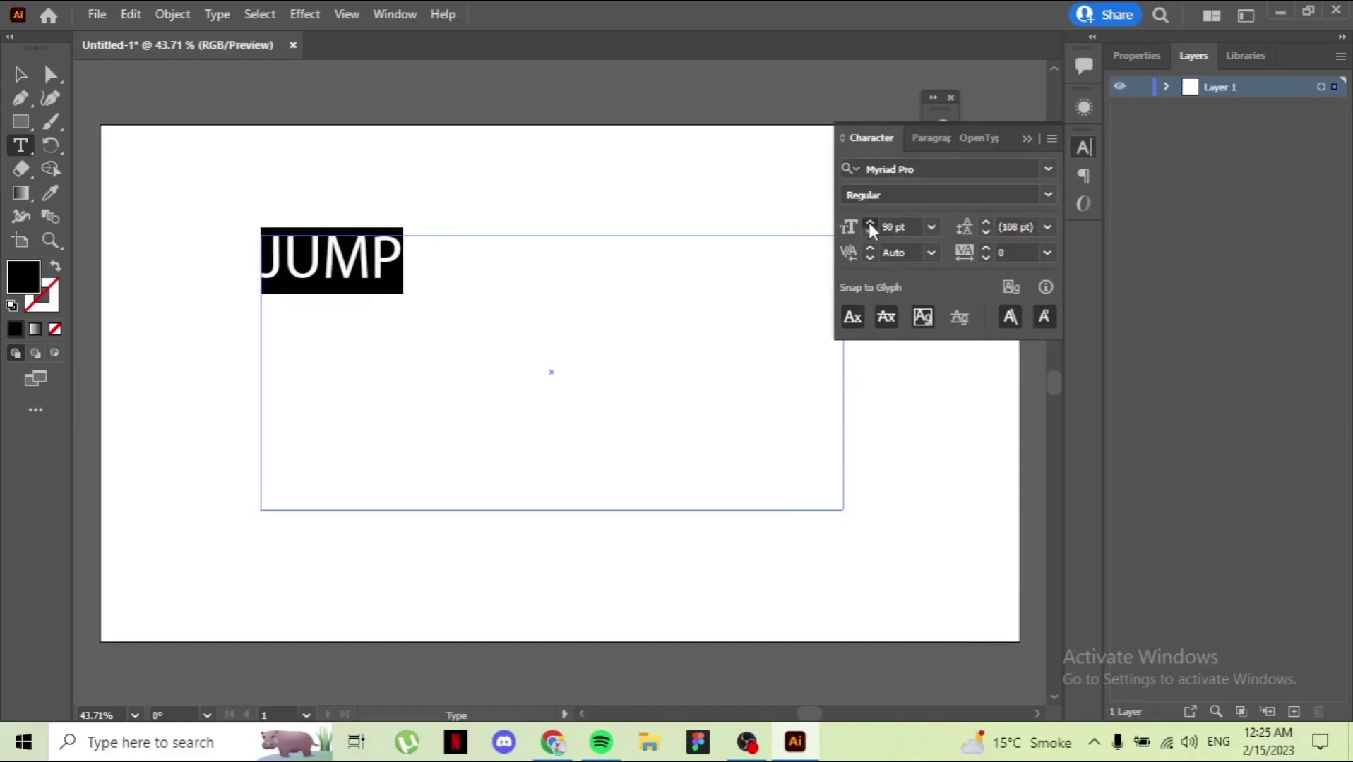
click(1047, 169)
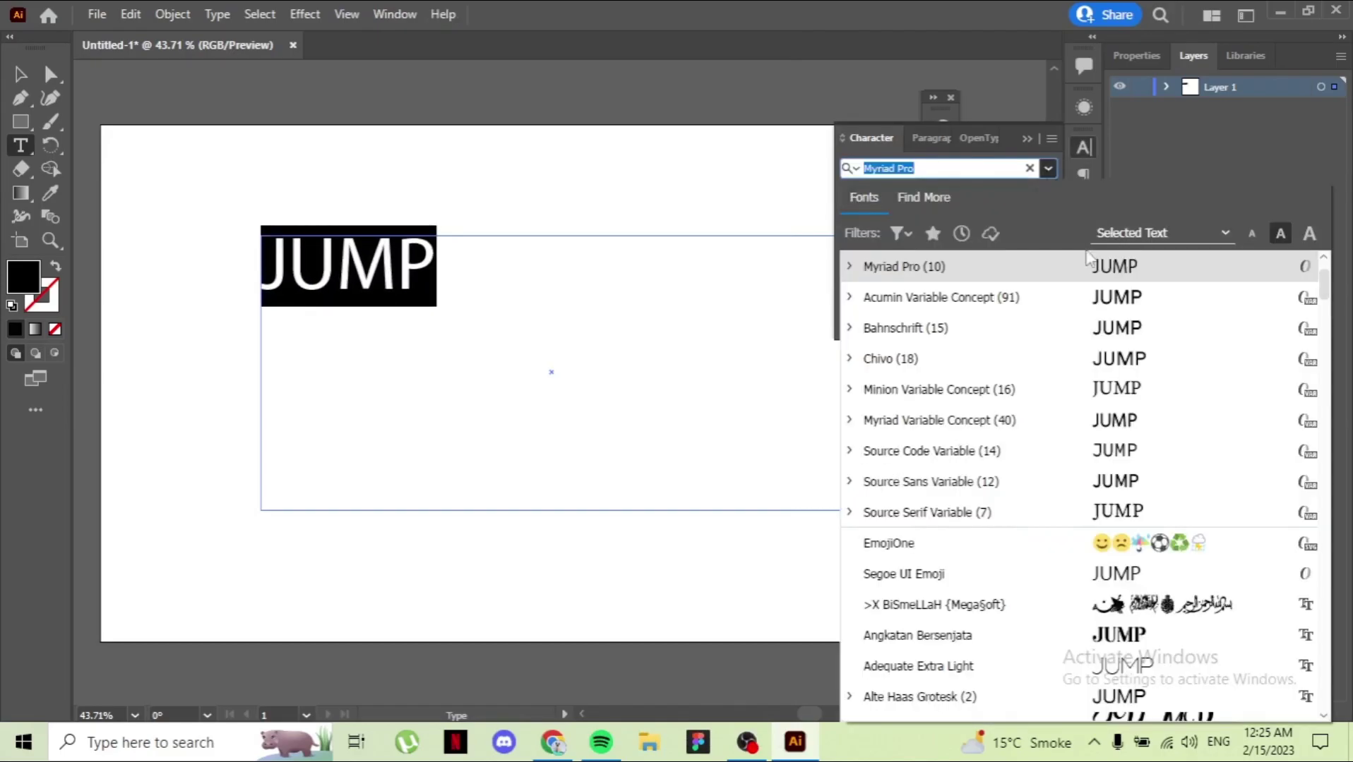
click(1104, 340)
Make JUMP Bold and enlarge it to 168 pt
click(869, 224)
click(1021, 196)
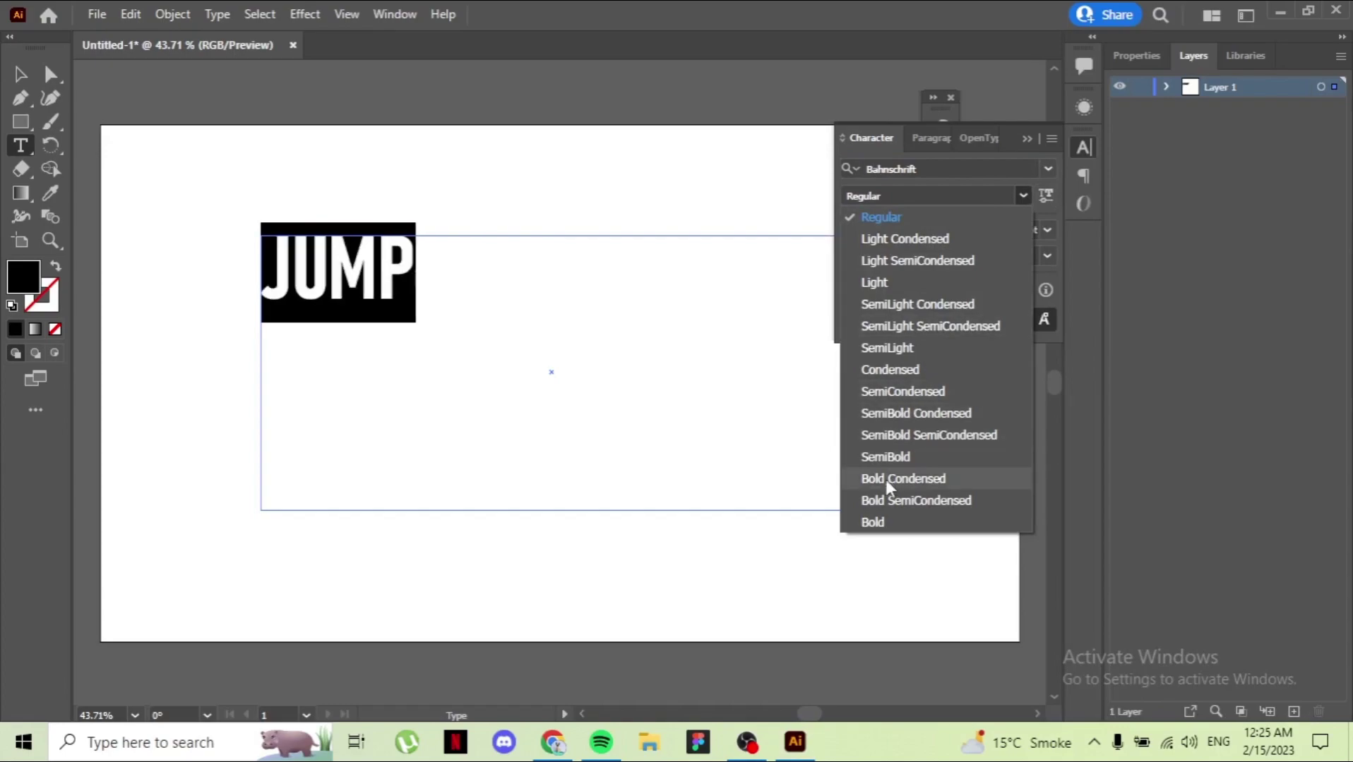
click(873, 522)
click(870, 225)
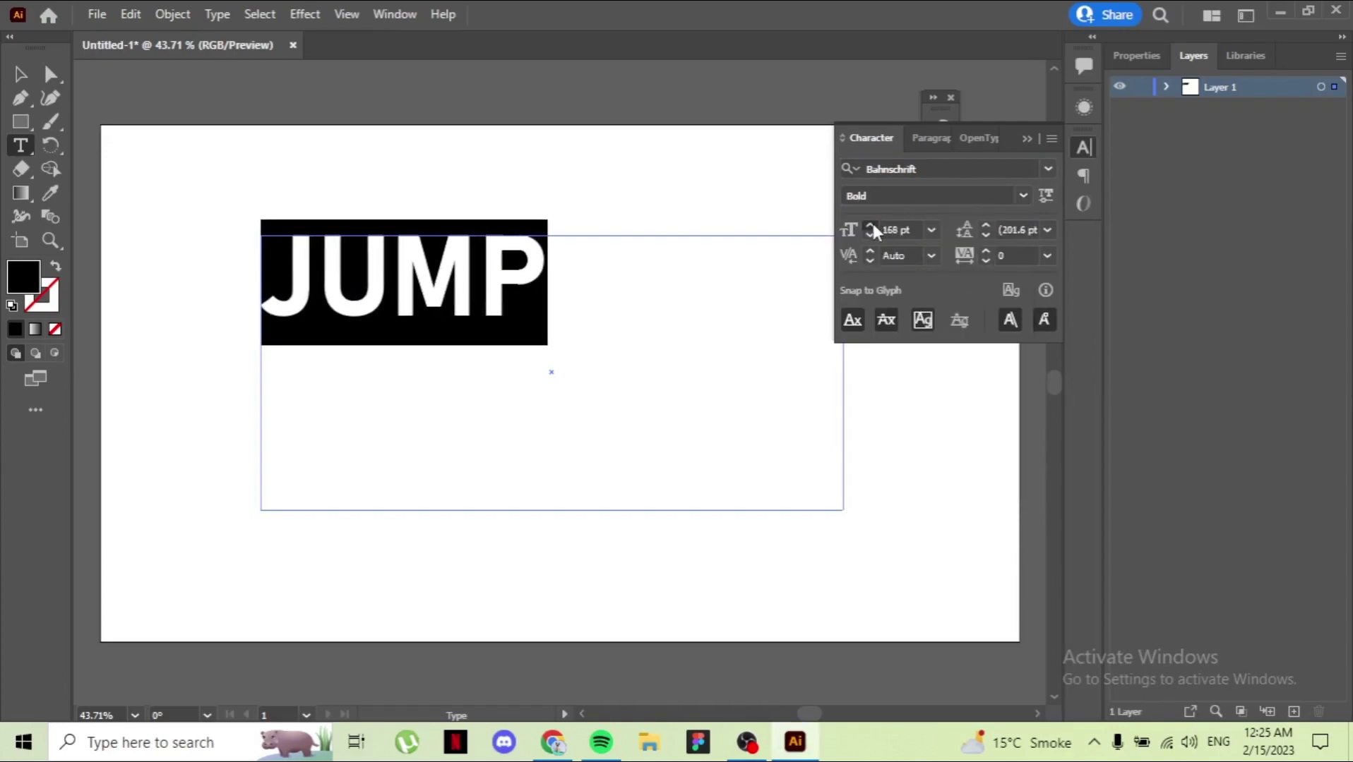
click(872, 229)
click(741, 262)
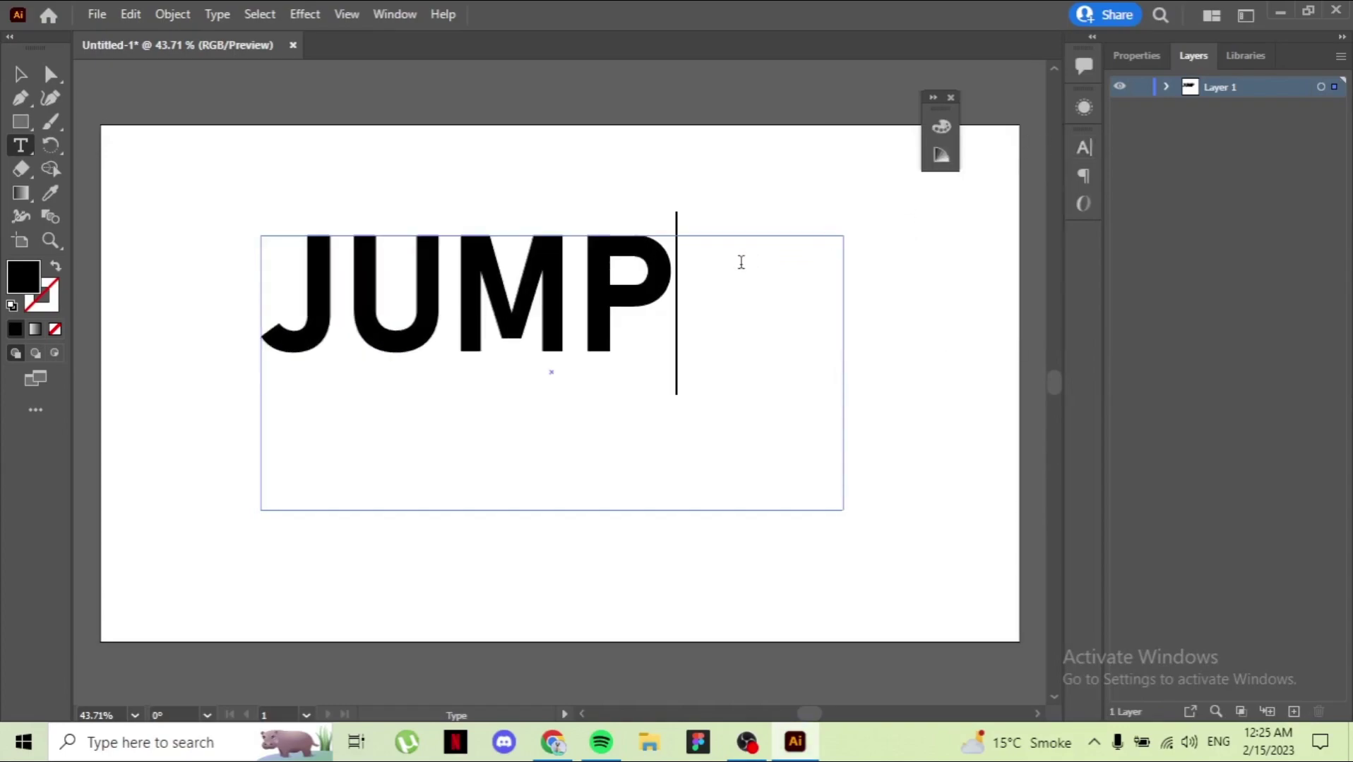
key(Escape)
Expand the JUMP text into outline shapes
click(173, 14)
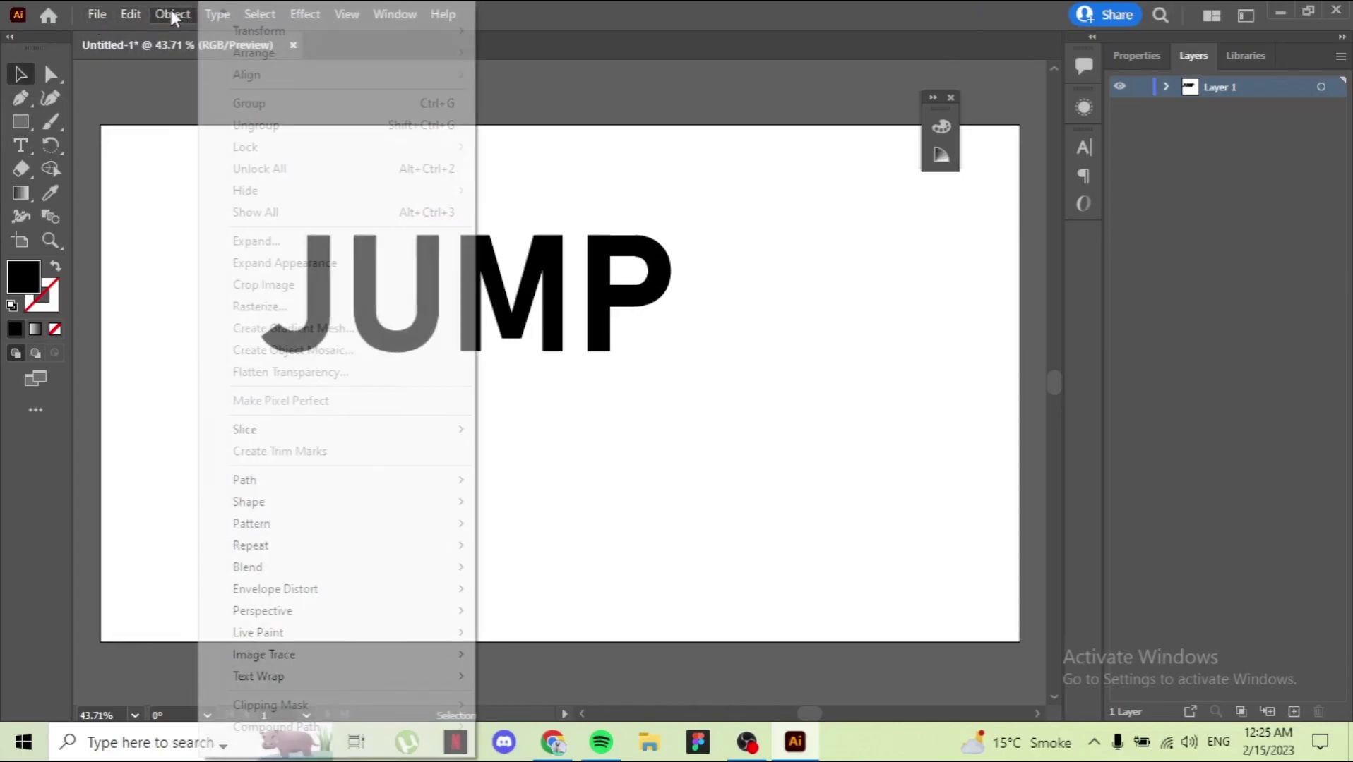
click(689, 347)
click(172, 14)
click(256, 241)
click(626, 484)
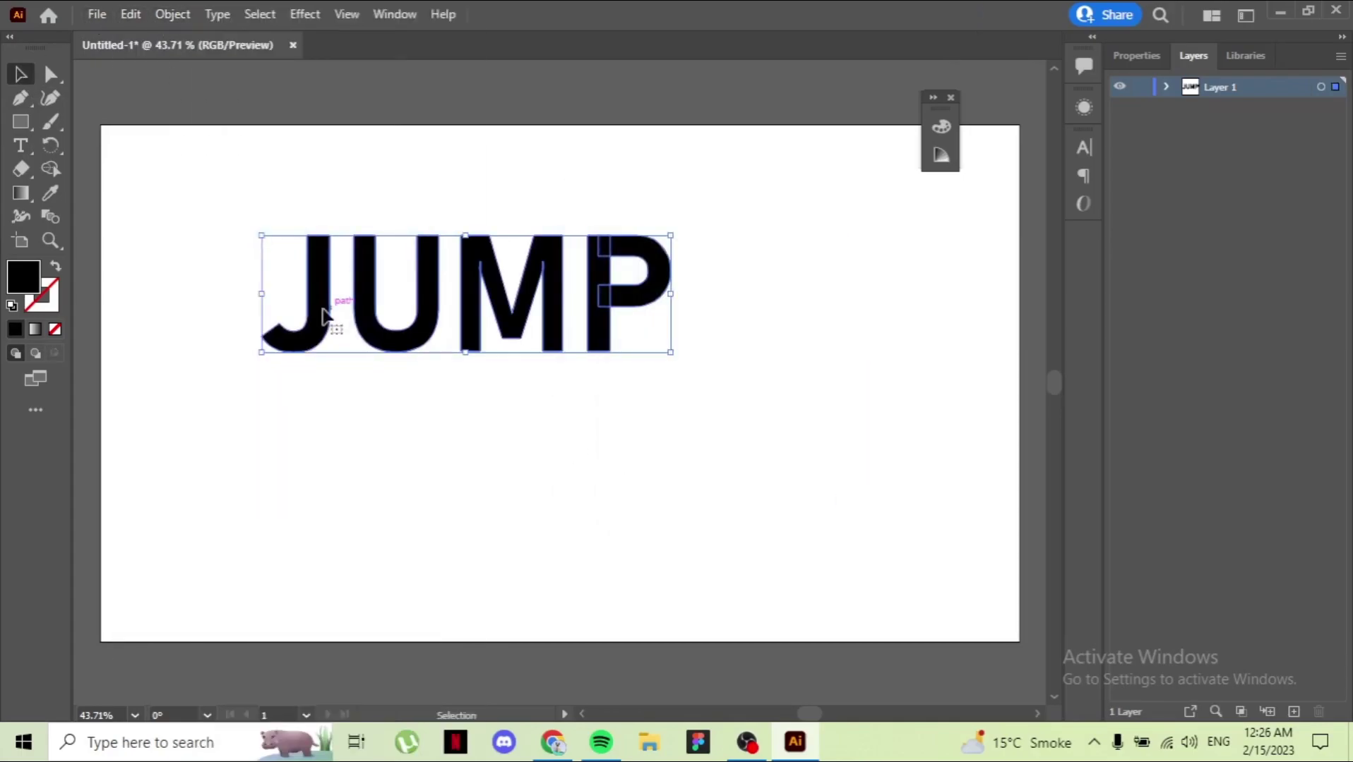
Round off the corners of the JUMP letter outlines
key(ctrl+plus)
key(ctrl+plus)
drag(311, 307, 537, 483)
click(565, 494)
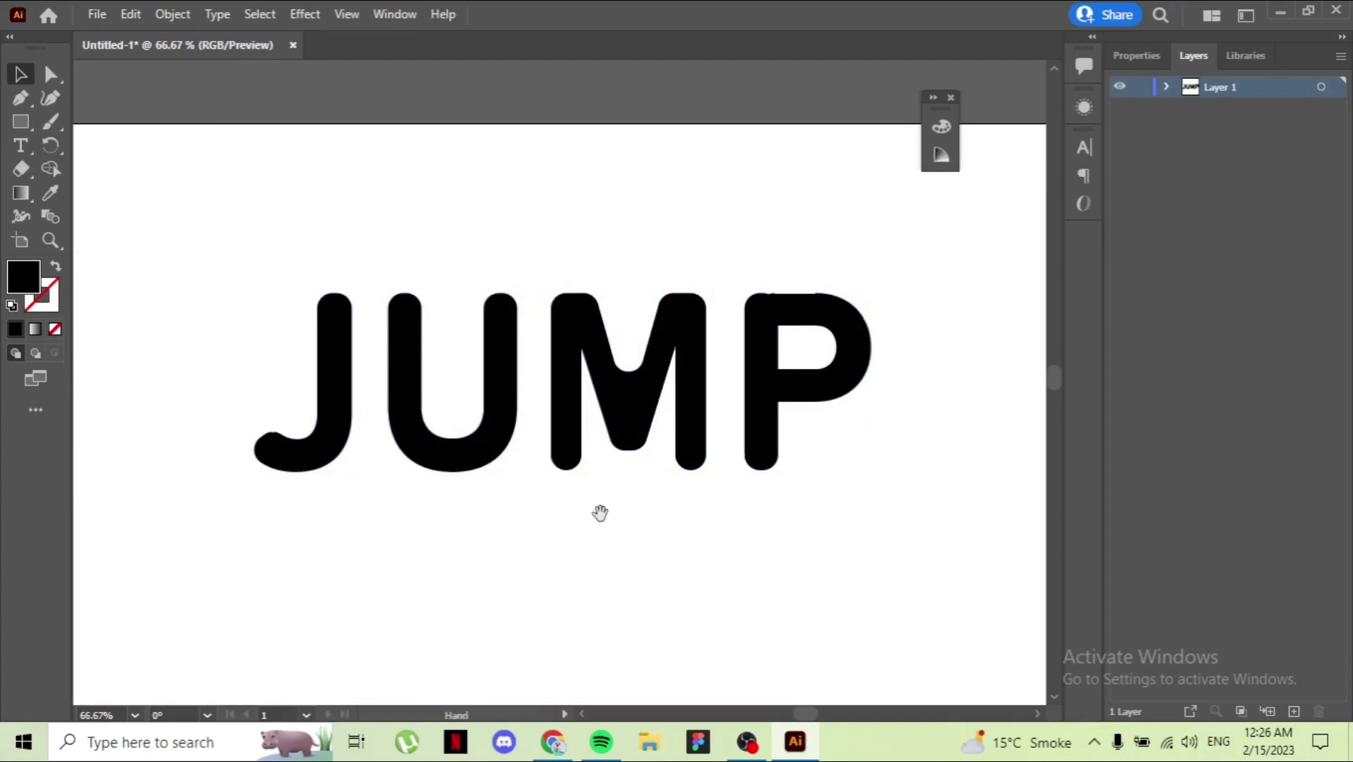
drag(600, 513, 592, 386)
In isolation mode, move M and P below JU and tilt both letters
double_click(650, 329)
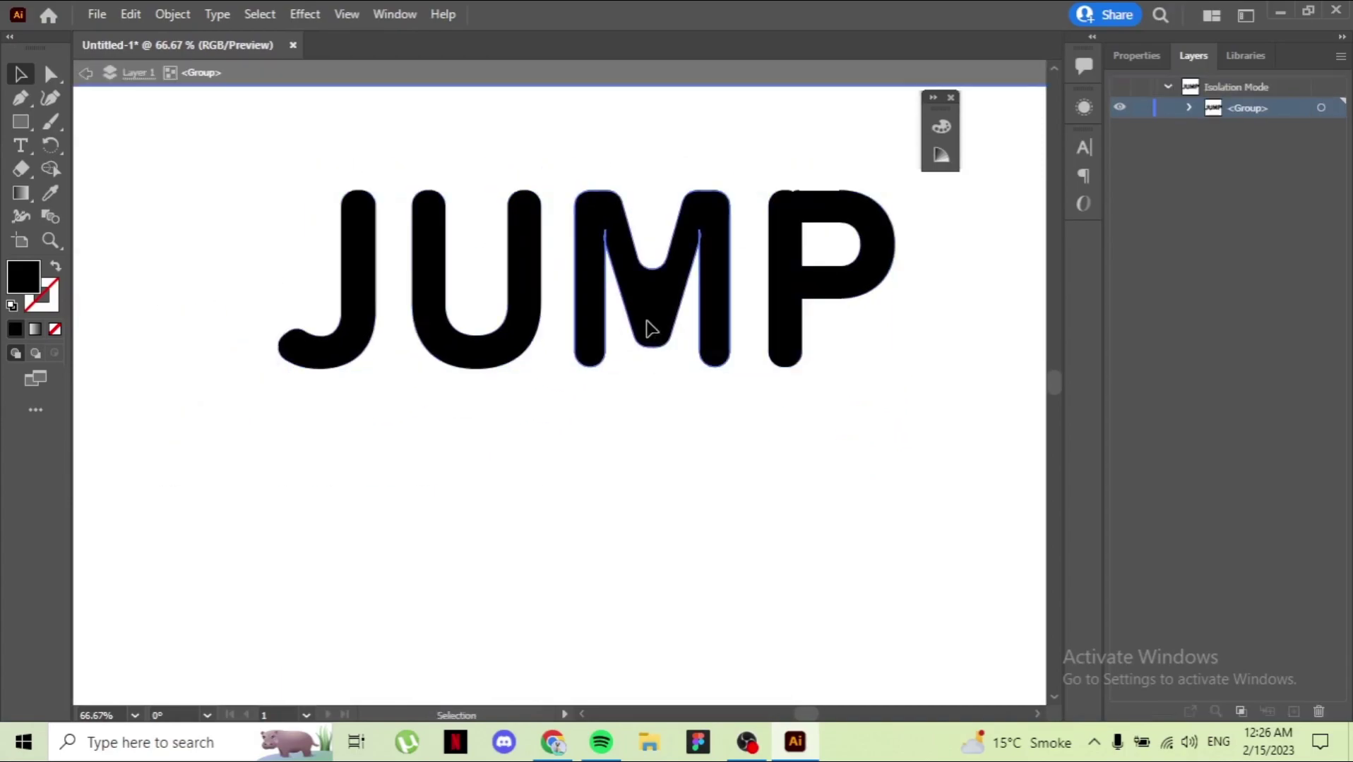
drag(651, 329, 366, 535)
drag(785, 362, 492, 567)
drag(632, 392, 648, 406)
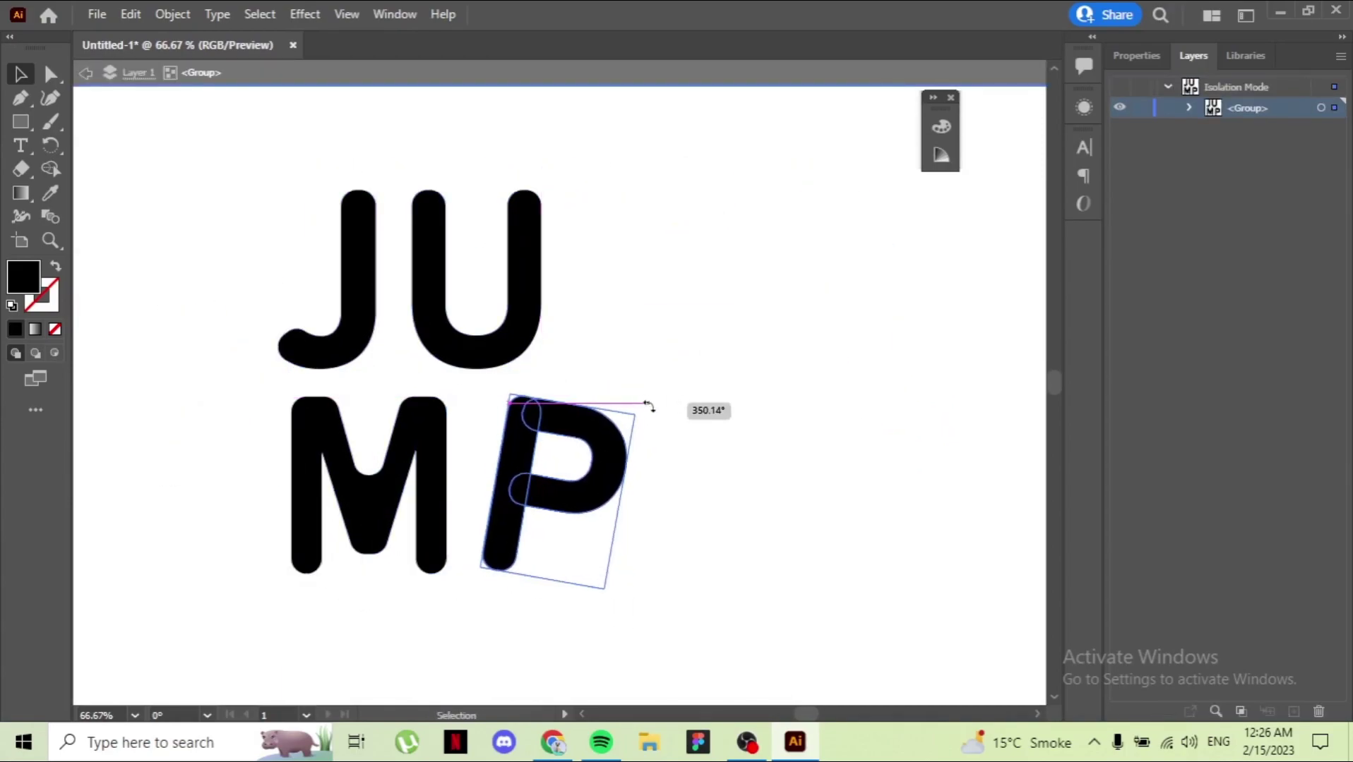
click(431, 561)
mouse_move(444, 579)
mouse_down()
mouse_move(453, 544)
mouse_move(499, 513)
mouse_up()
Rotate the J and U so the top row leans in opposite directions
click(529, 233)
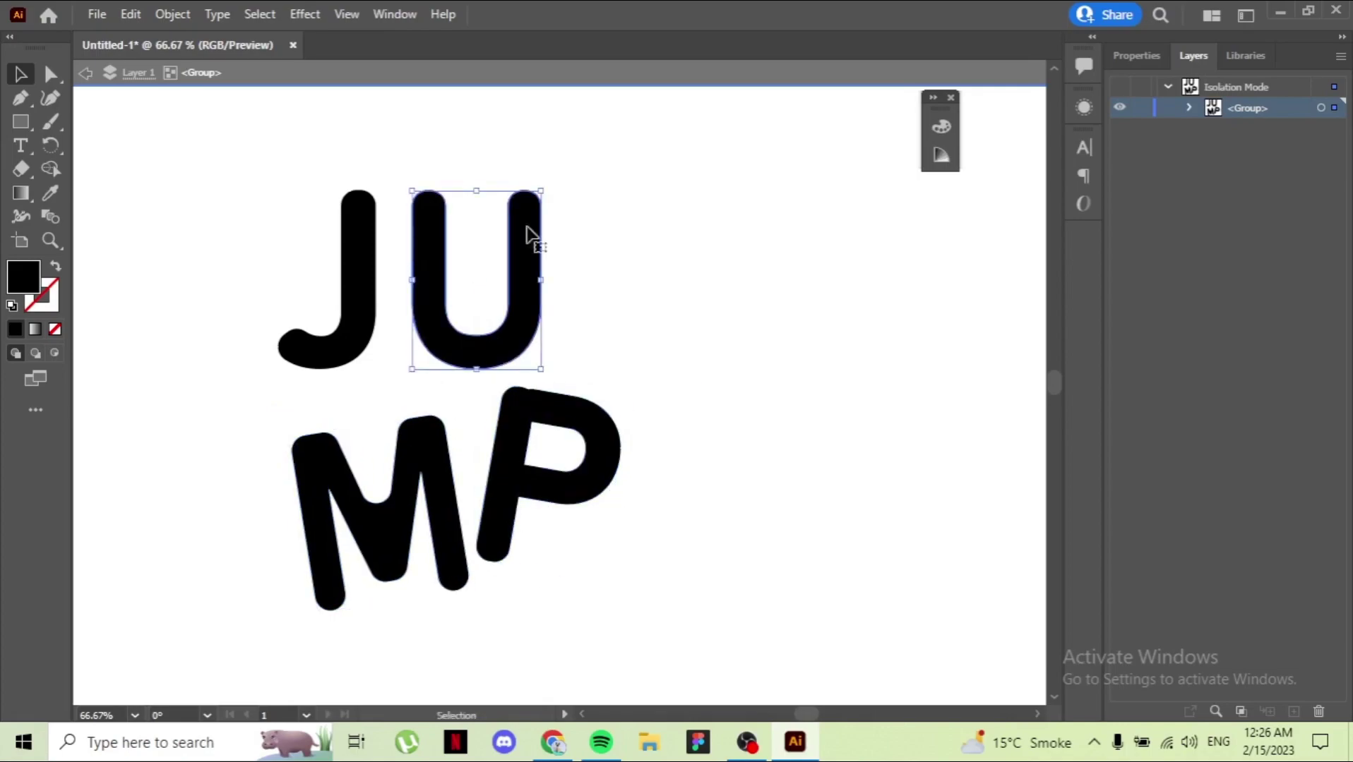
drag(544, 212, 483, 341)
click(356, 212)
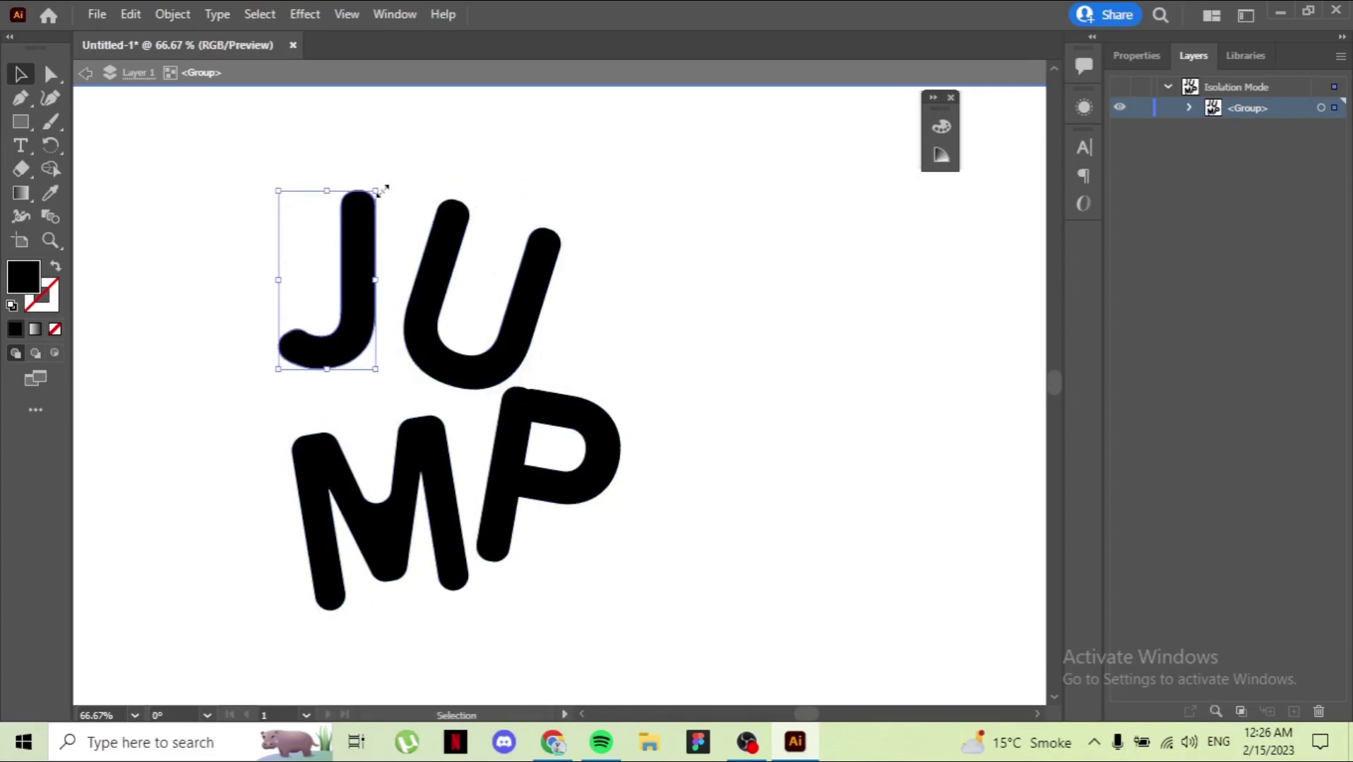
mouse_move(383, 189)
mouse_down()
mouse_move(365, 310)
mouse_move(378, 356)
mouse_up()
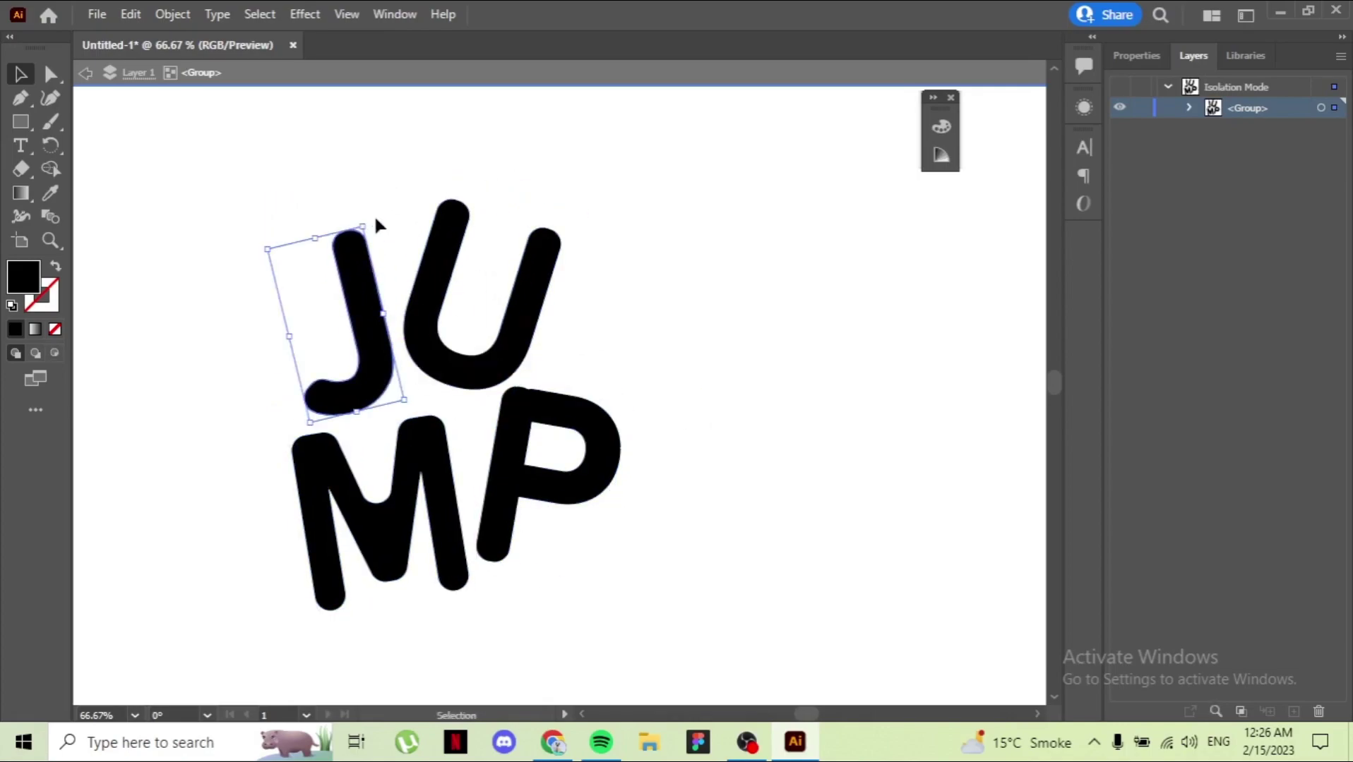
drag(376, 224, 417, 254)
click(536, 275)
drag(583, 232, 522, 349)
Straighten the J slightly and give the P its final tilt
click(372, 376)
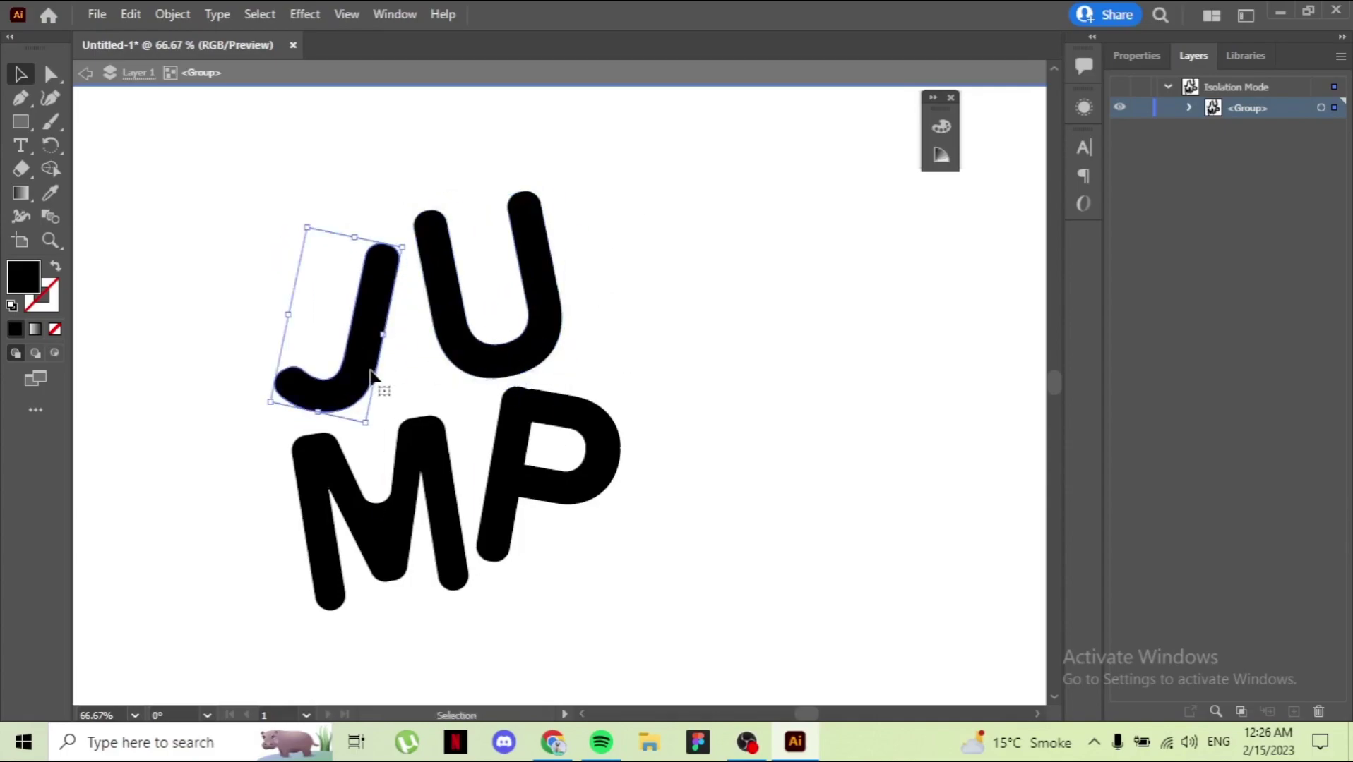
drag(376, 422, 378, 356)
click(494, 297)
click(551, 452)
drag(621, 557, 595, 446)
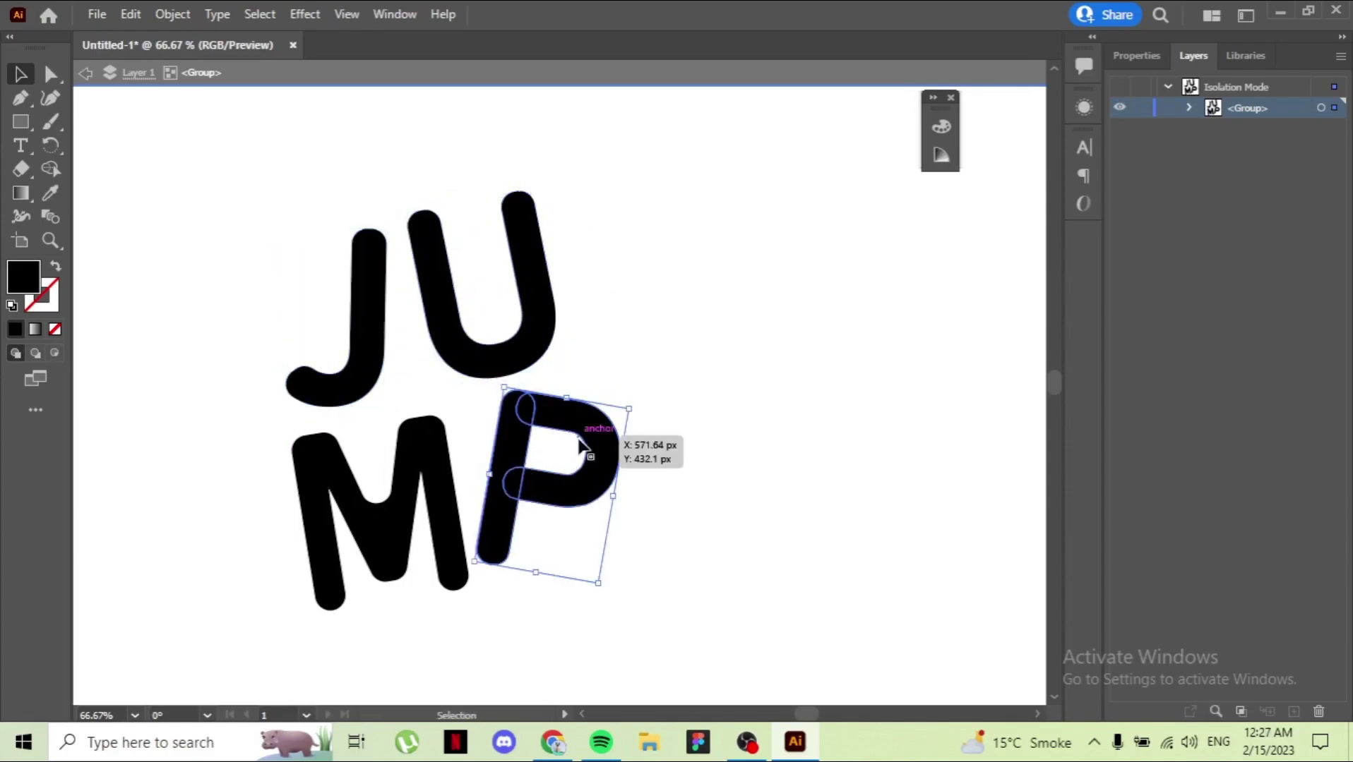
key(ctrl+minus)
Fill all the JUMP letters with teal
key(ctrl+a)
double_click(24, 276)
click(1071, 364)
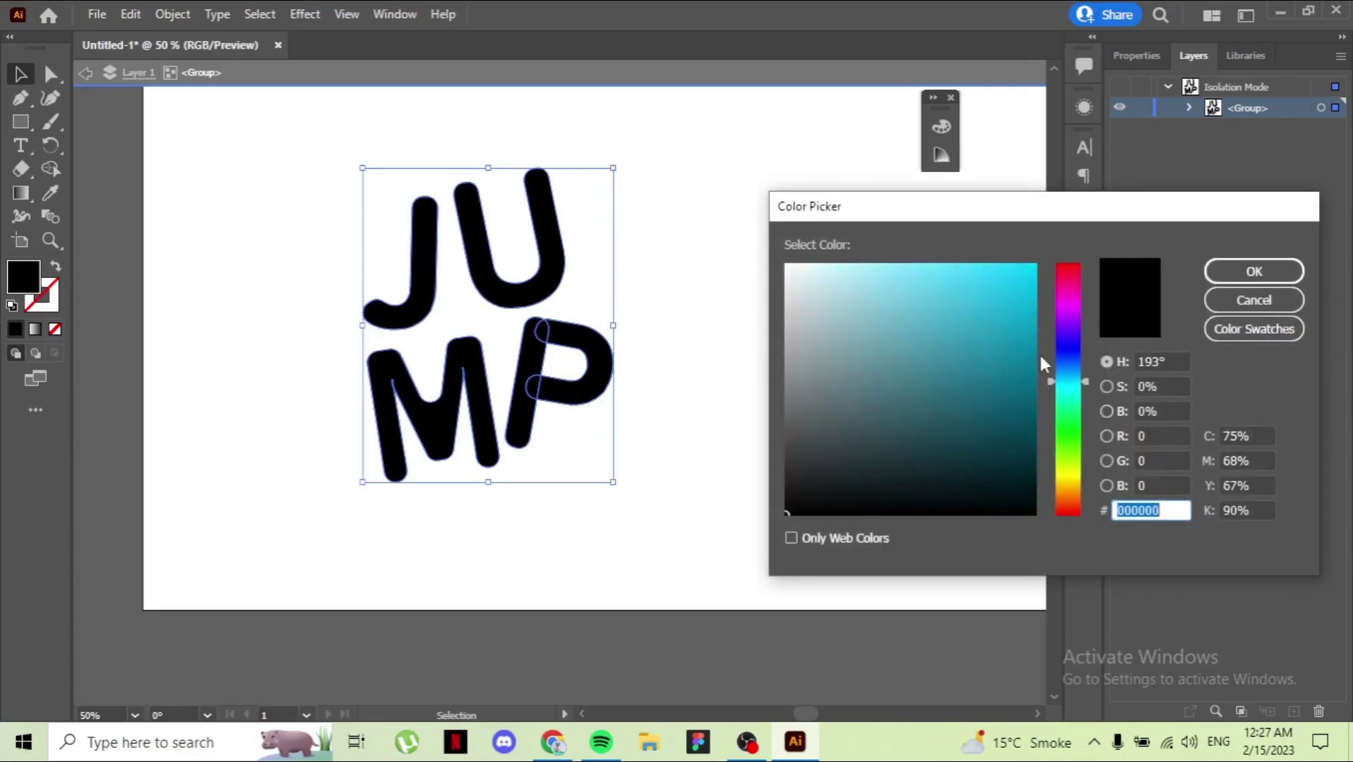
key(Return)
Shift the teal JUMP letters about 150 px right and select the whole group
drag(525, 390, 629, 388)
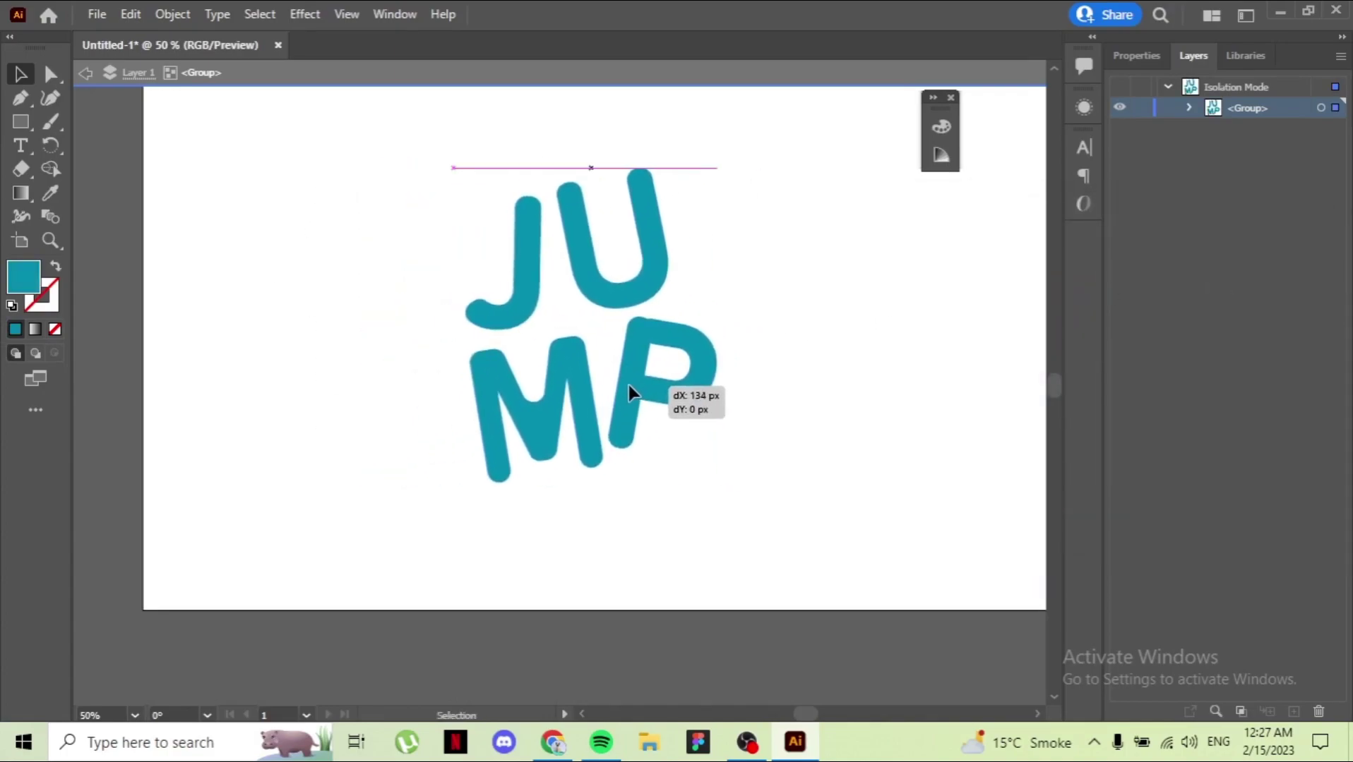
click(440, 253)
key(ctrl+a)
click(305, 14)
mouse_move(357, 127)
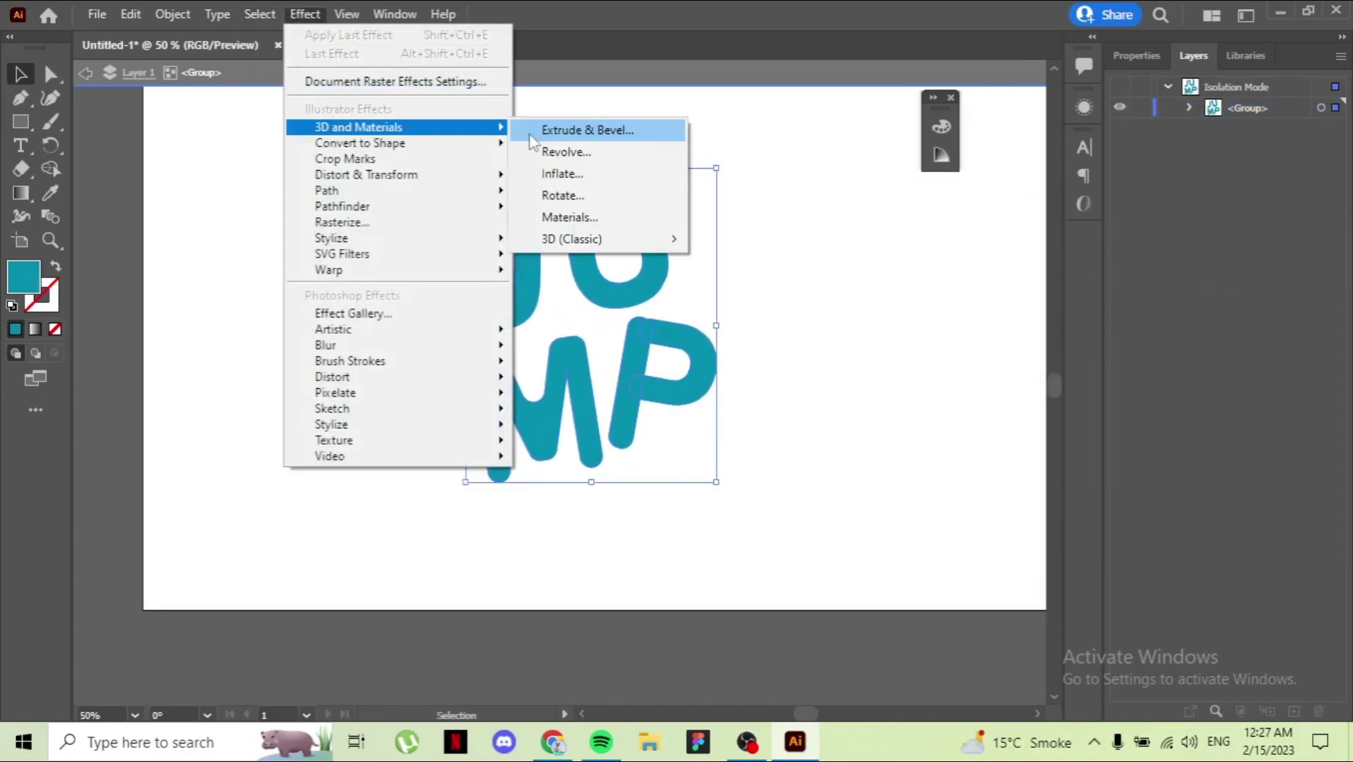
Apply the Inflate 3D effect to JUMP and adjust light rotation, intensity, height and softness
click(557, 177)
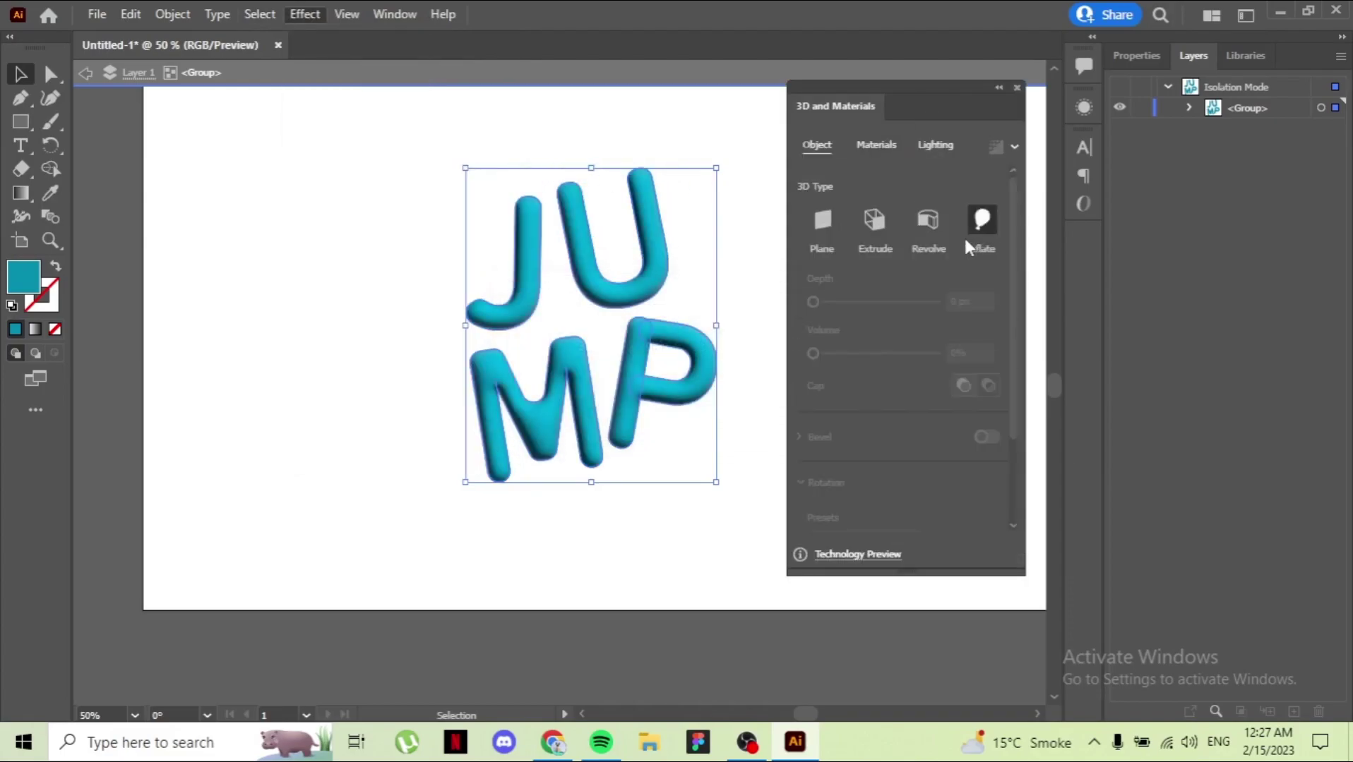
click(936, 145)
drag(923, 382, 916, 382)
drag(855, 333, 866, 333)
drag(874, 431, 894, 430)
drag(916, 382, 925, 382)
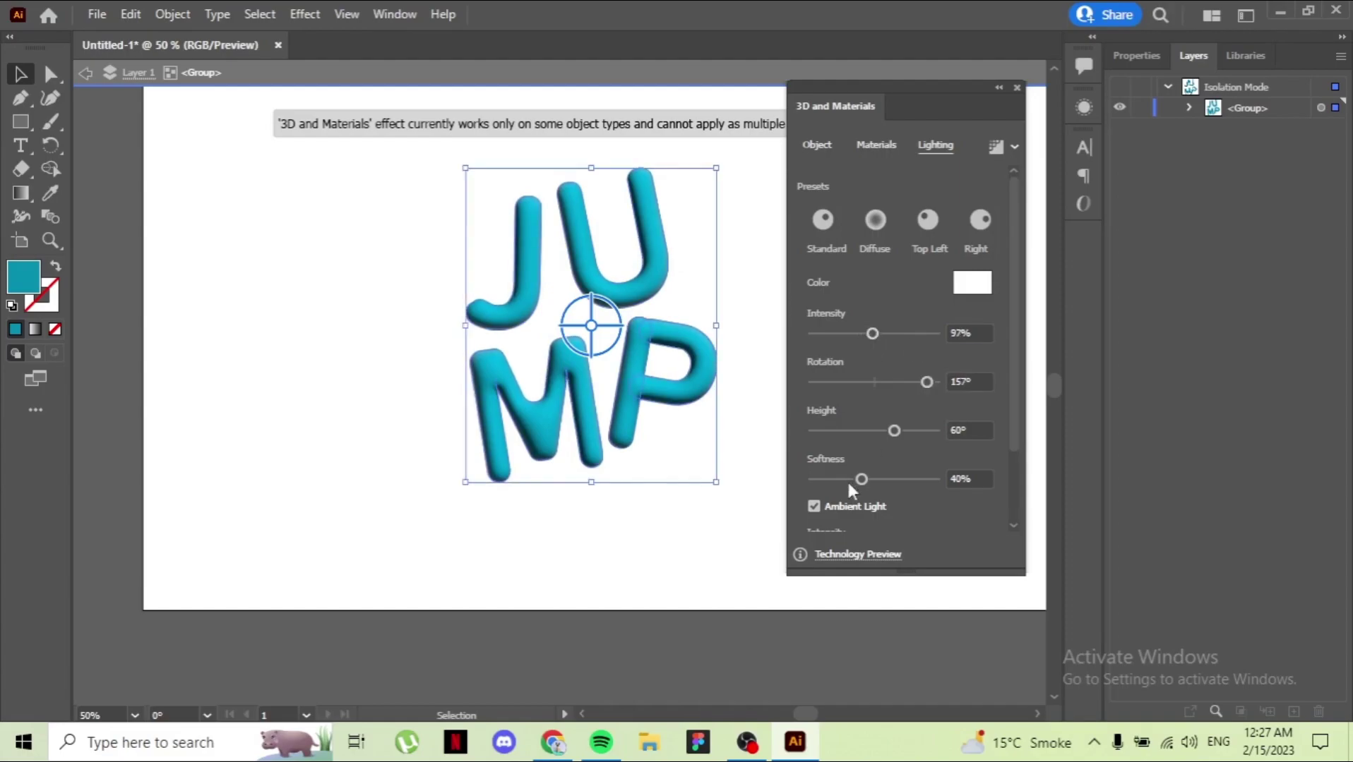
drag(861, 479, 877, 479)
Reduce the inflation volume of the letters in the 3D object settings
click(817, 144)
drag(930, 353, 876, 353)
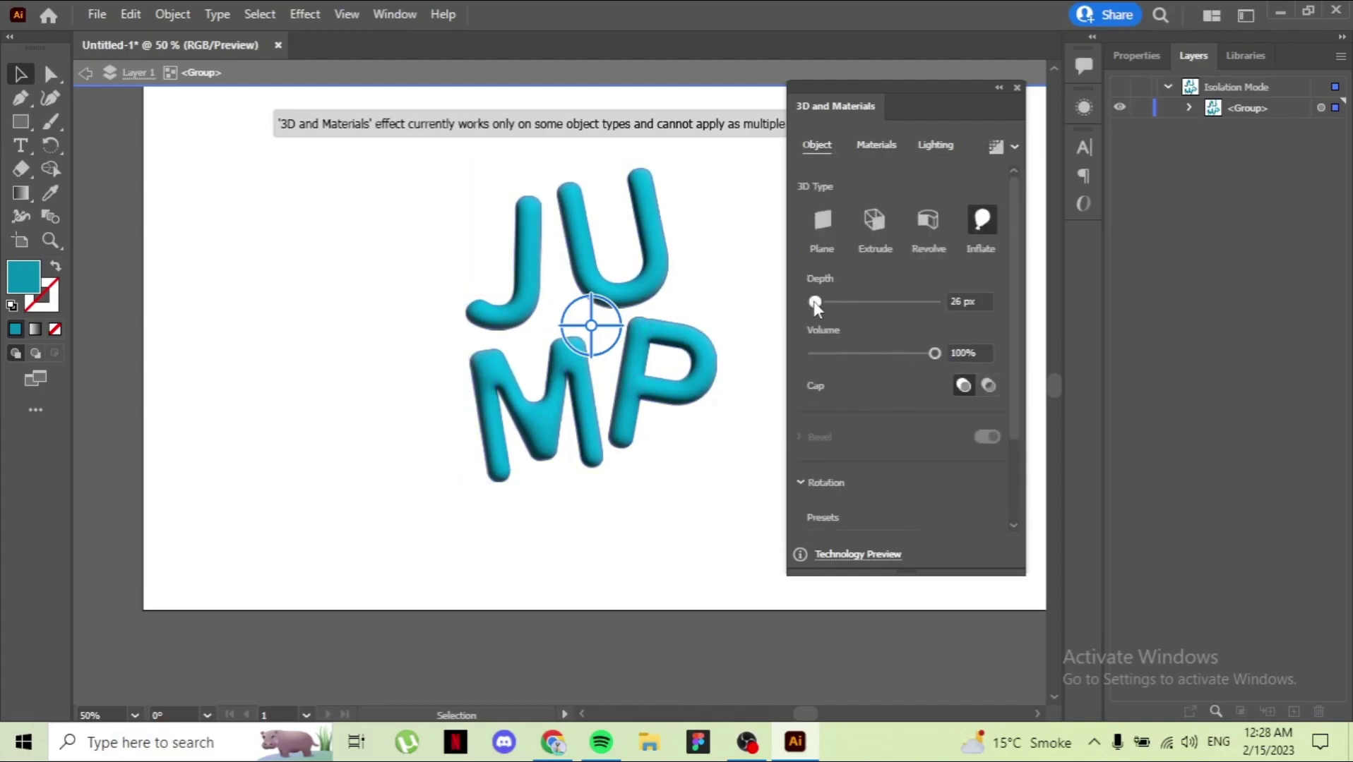
click(939, 145)
click(1015, 146)
click(866, 304)
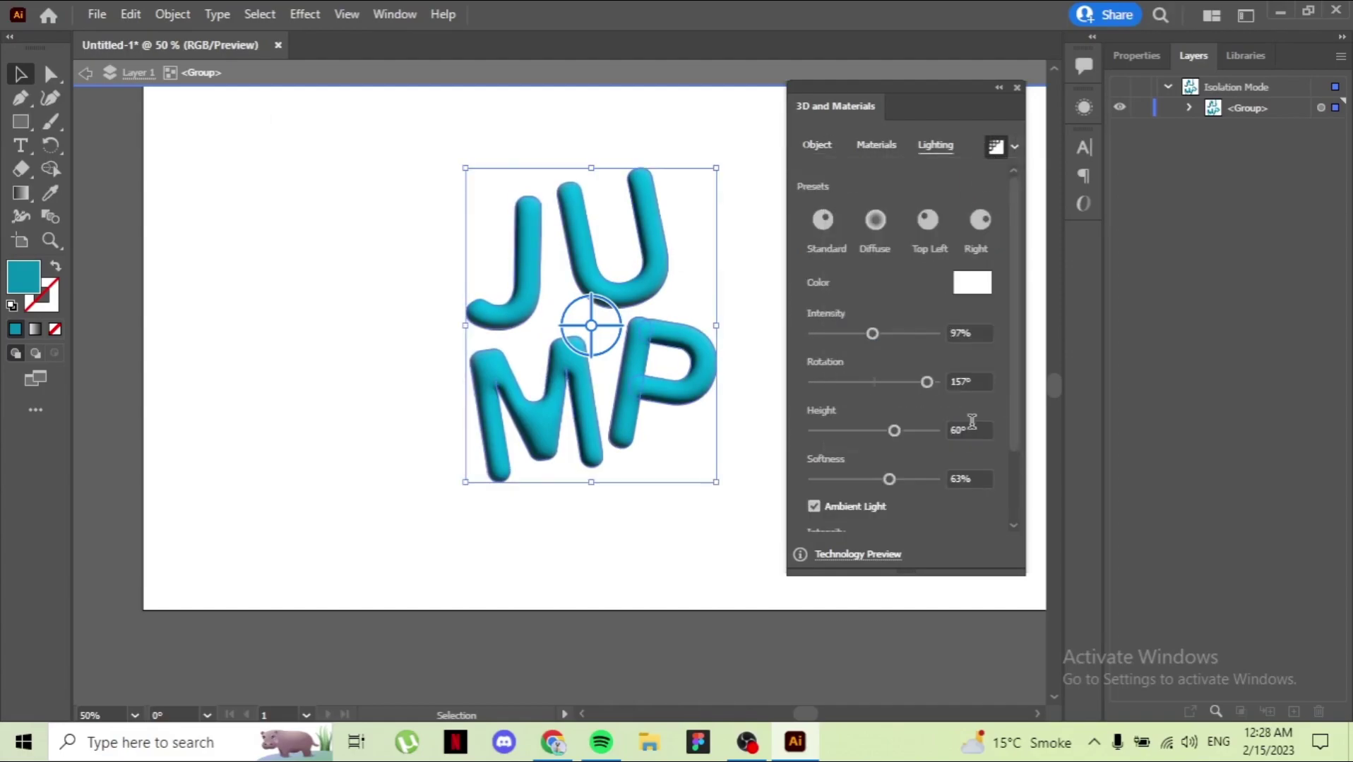
Select all artwork on Layer 1 and zoom out to view the whole artboard
key(Escape)
click(1090, 239)
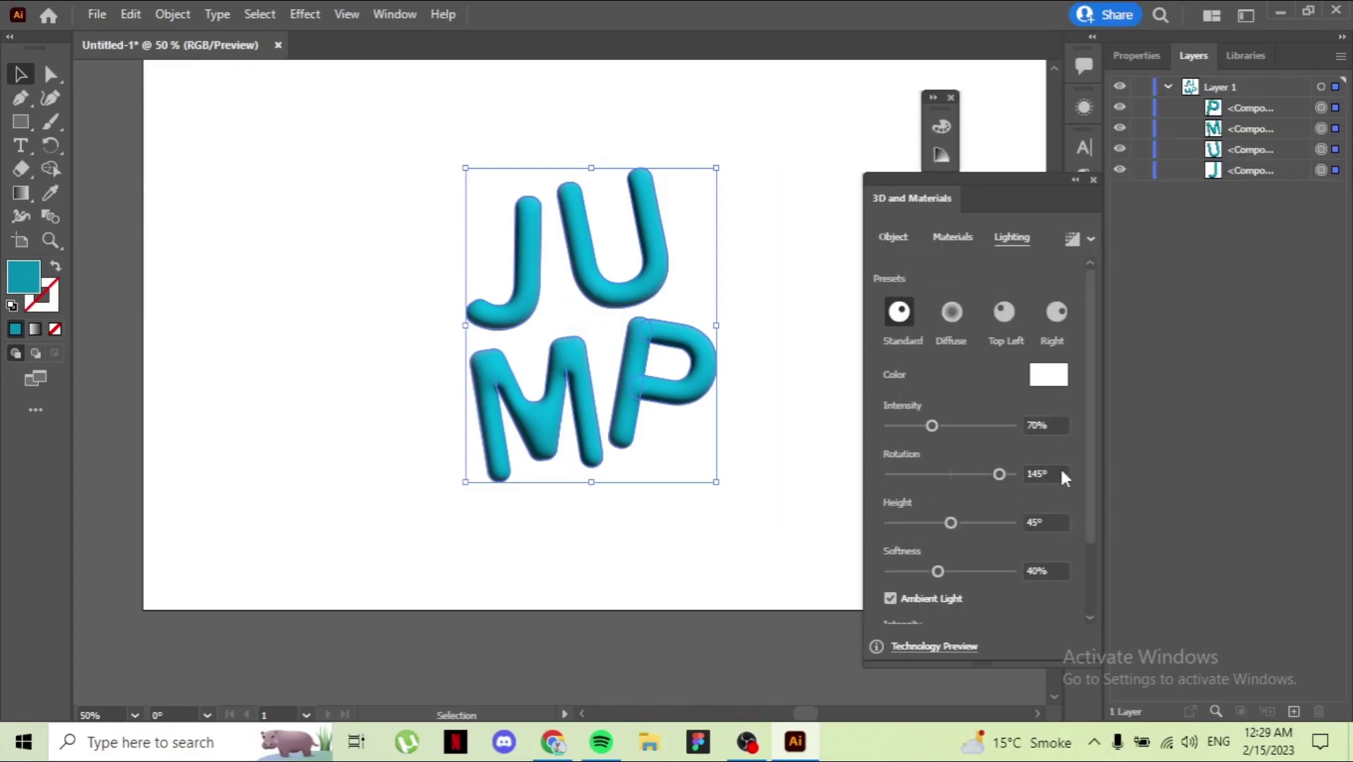
click(1257, 86)
click(1091, 239)
drag(1021, 179, 1014, 112)
key(ctrl+minus)
Slightly increase the light softness and set the render quality to High
mouse_move(1079, 332)
mouse_down()
mouse_move(1079, 507)
mouse_move(1074, 379)
mouse_up()
click(928, 499)
drag(928, 498, 929, 498)
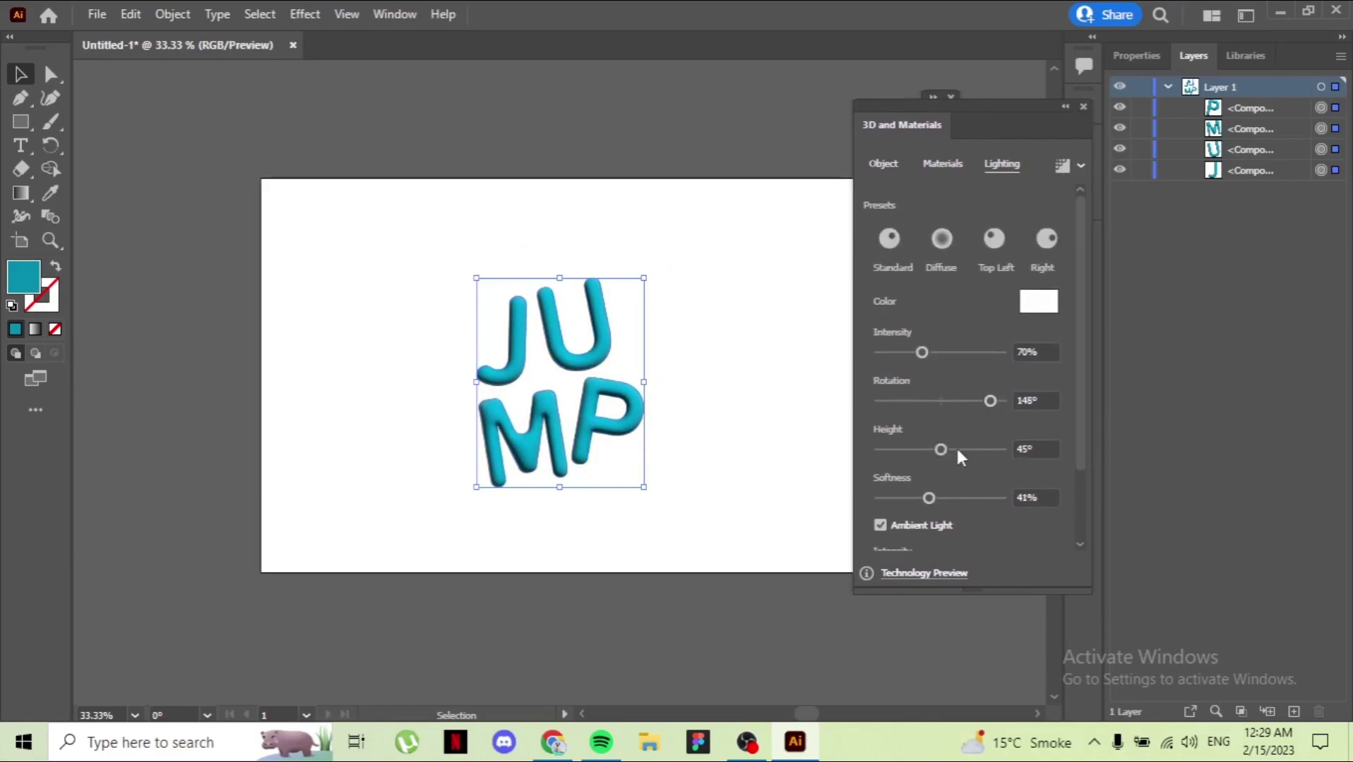
click(1080, 164)
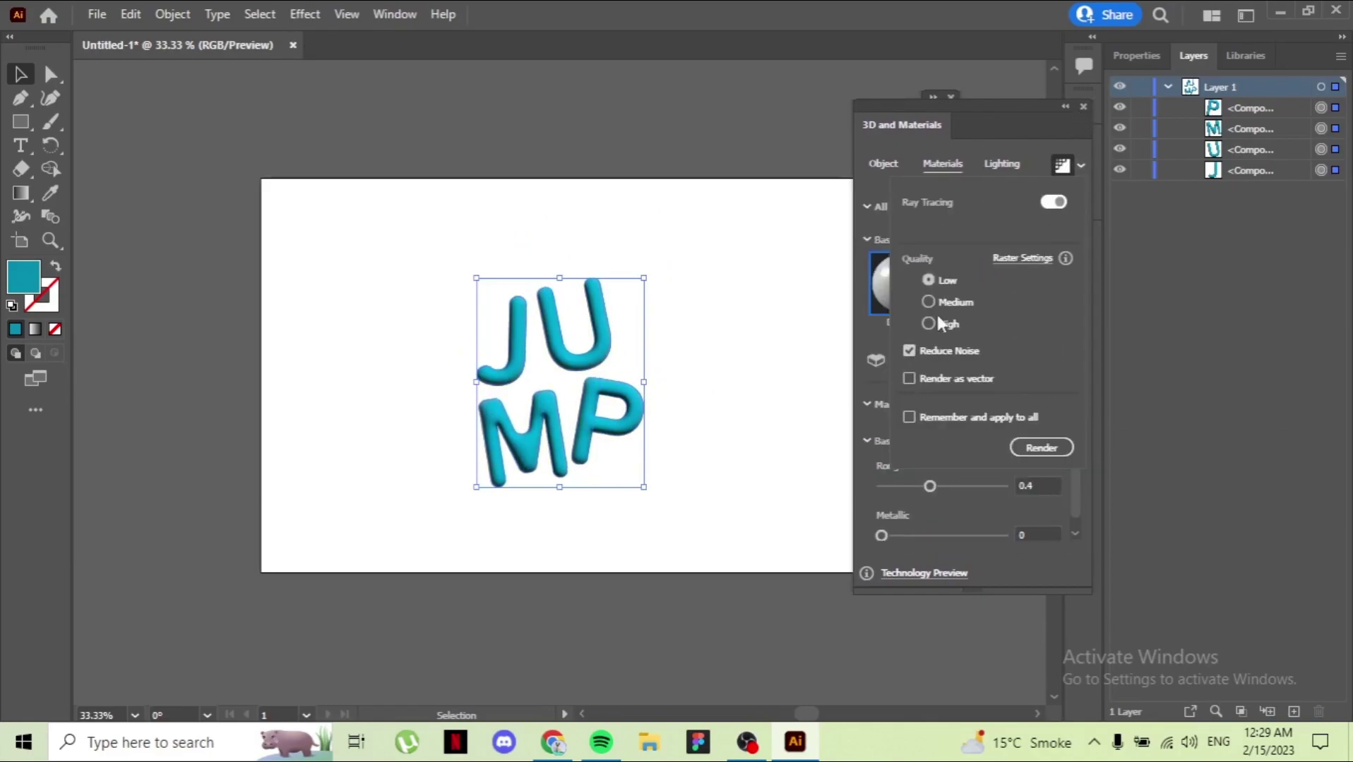
click(928, 323)
Render the inflated JUMP at full quality, close 3D and Materials, and deselect it
click(1042, 447)
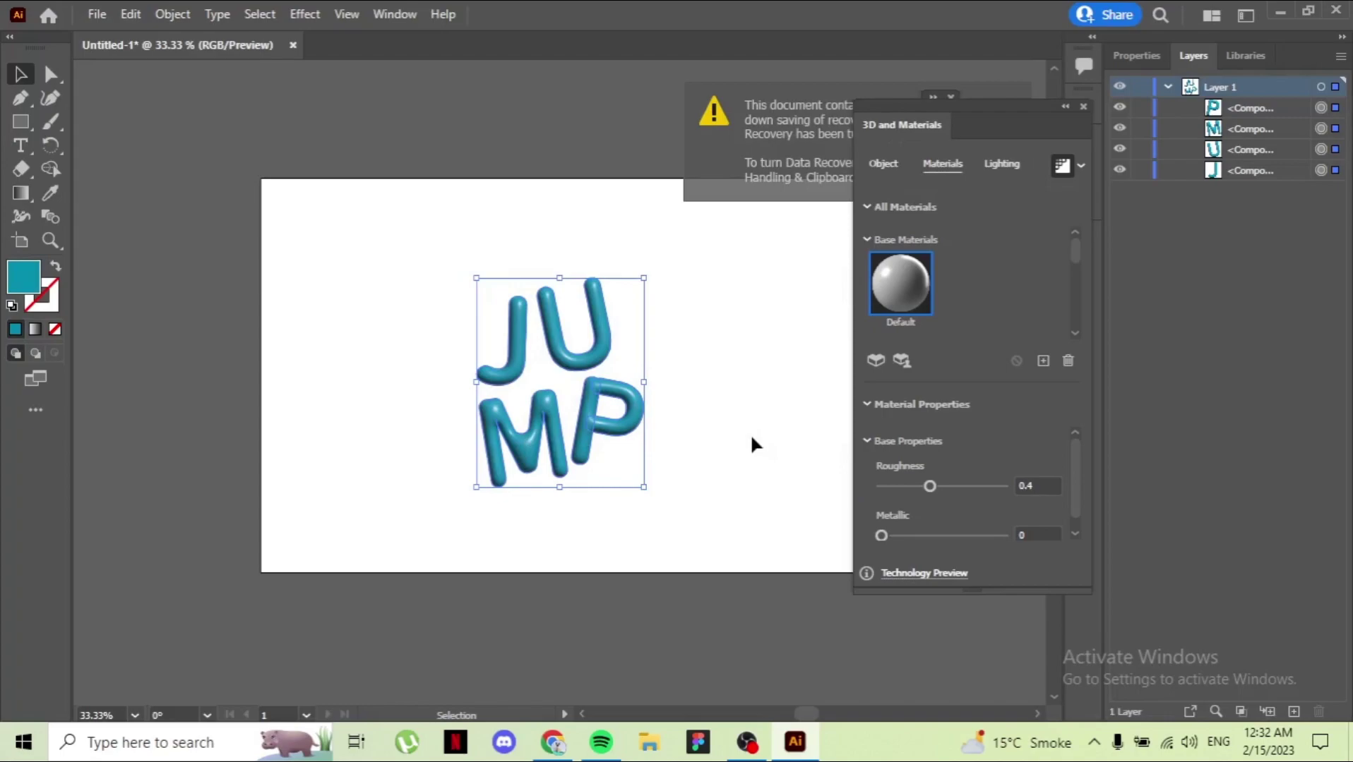
click(1080, 106)
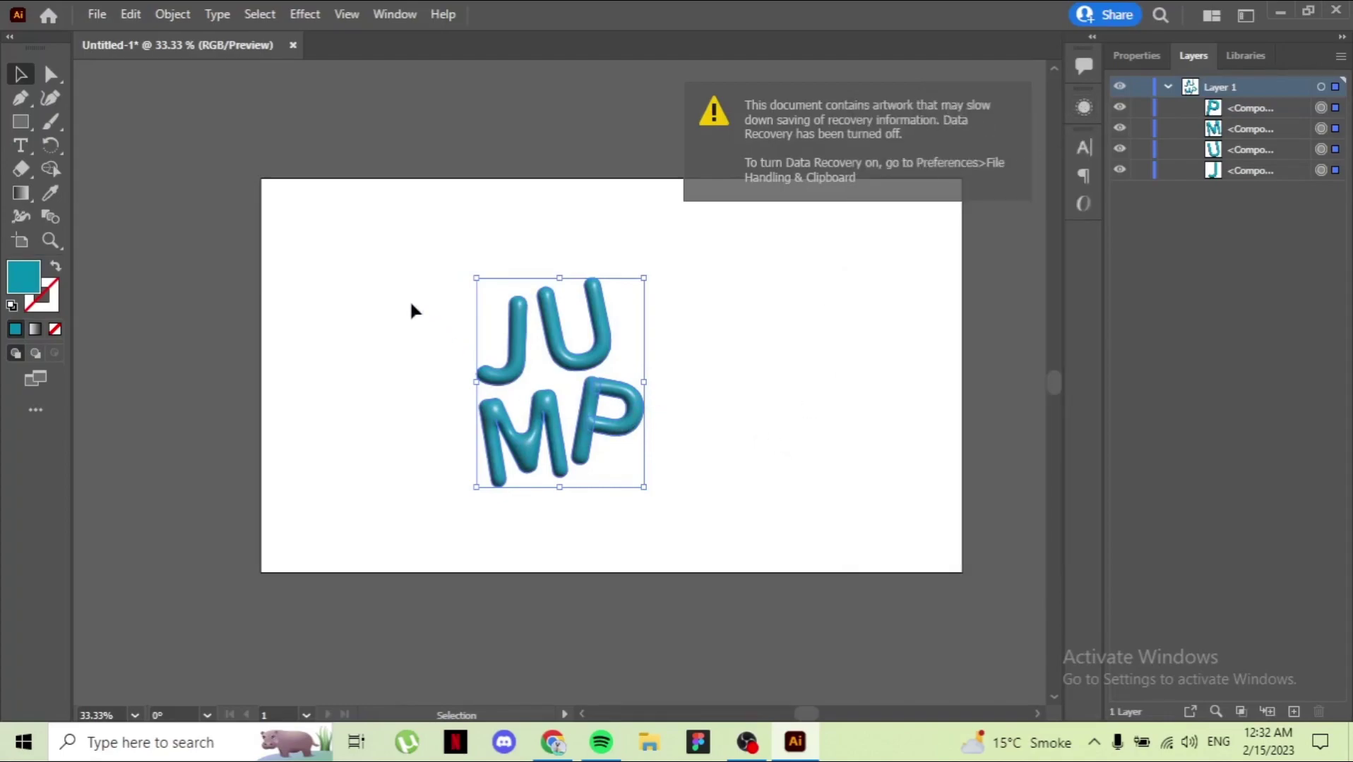
click(190, 318)
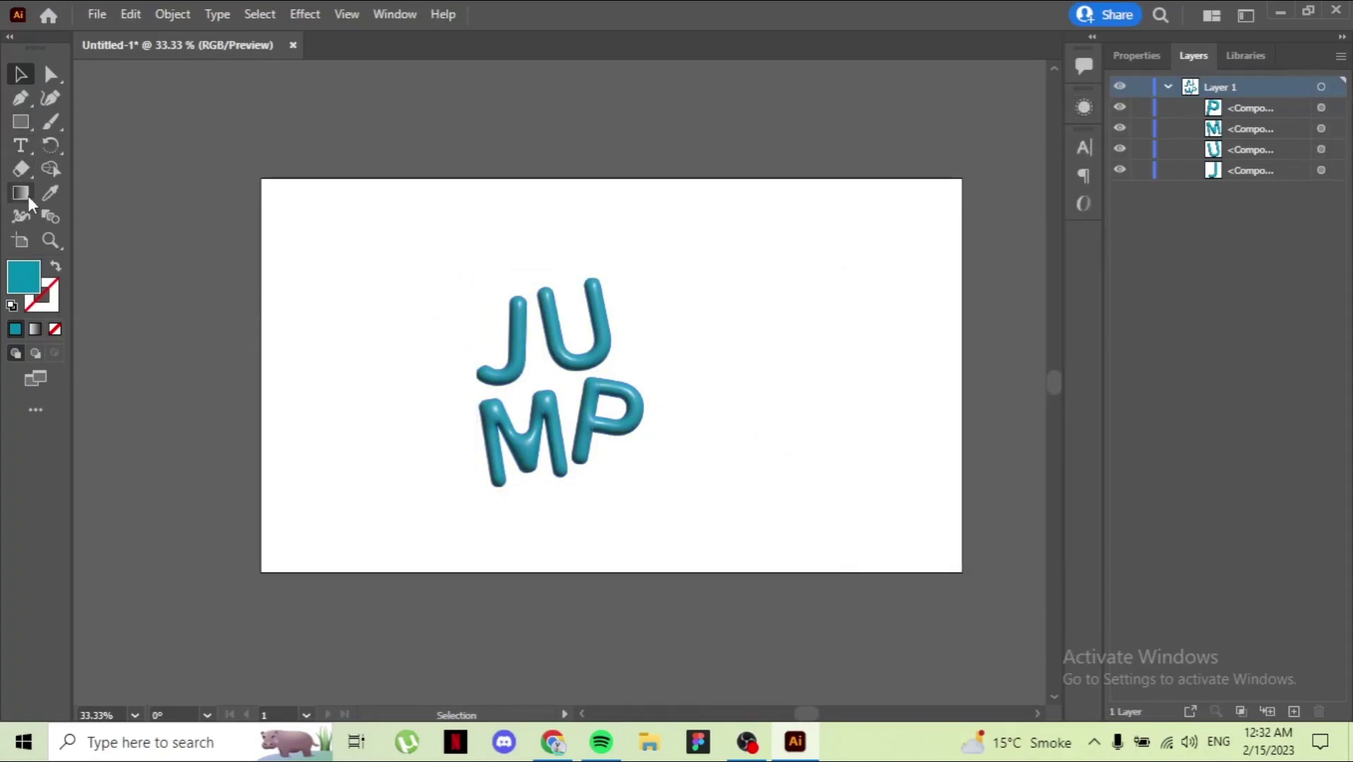
Draw six circles of varied sizes around JUMP and move them below the letters in Layers
drag(24, 126, 59, 147)
drag(385, 318, 443, 382)
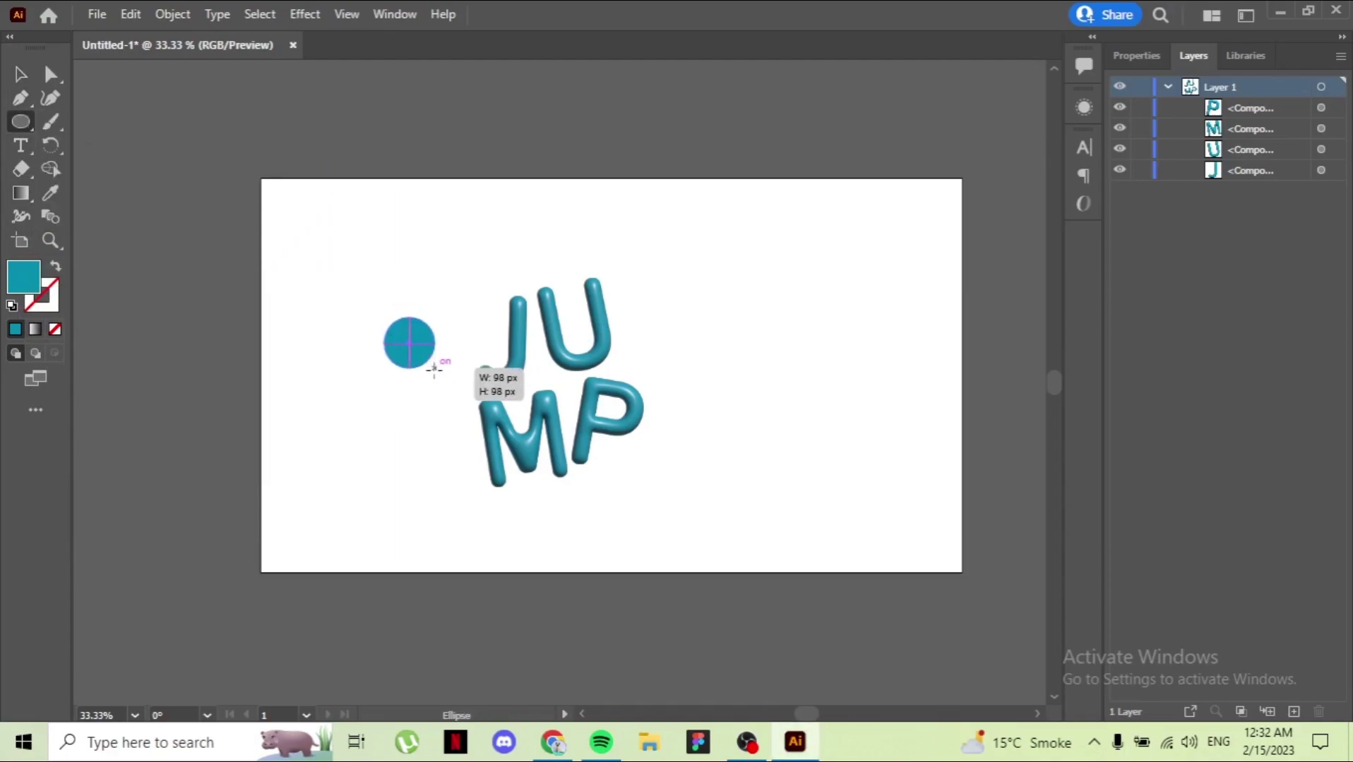
drag(668, 345, 591, 270)
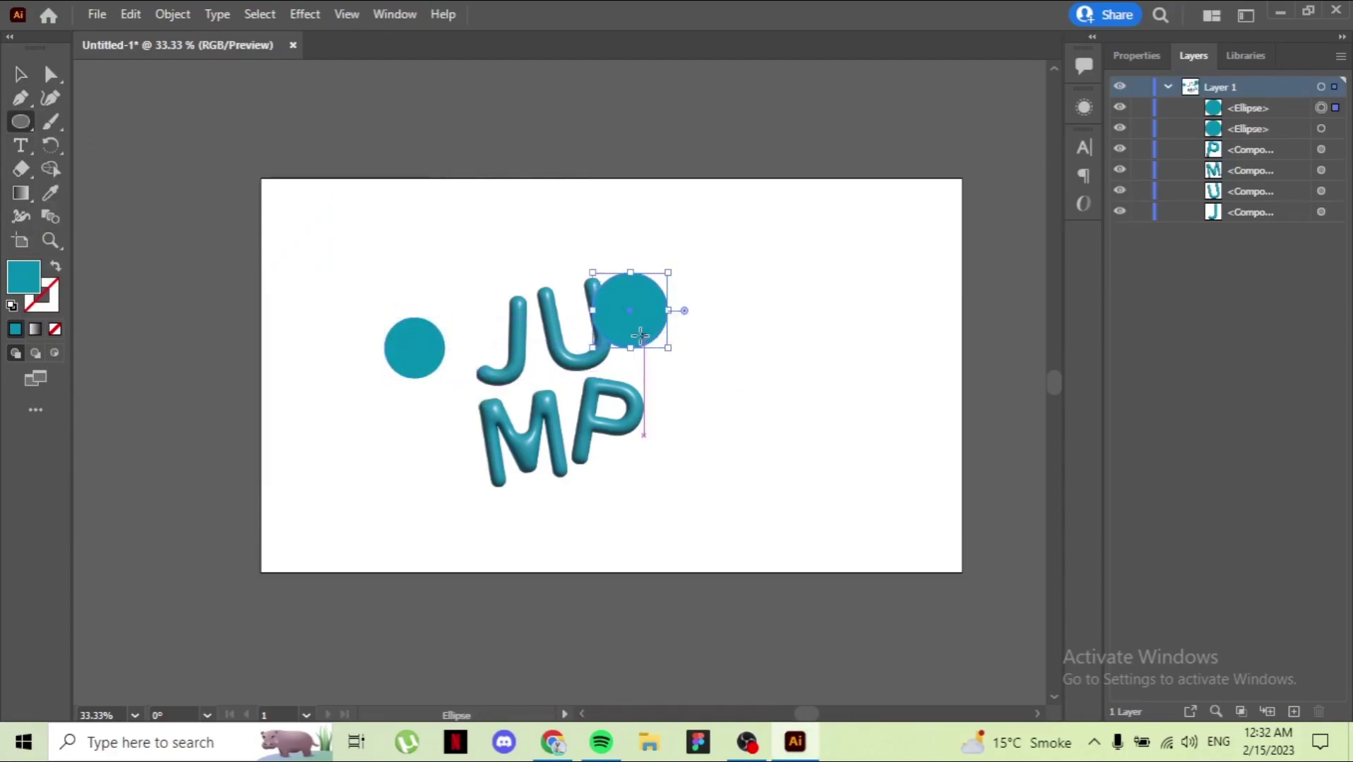
key(ctrl+z)
drag(663, 341, 681, 359)
drag(538, 390, 610, 464)
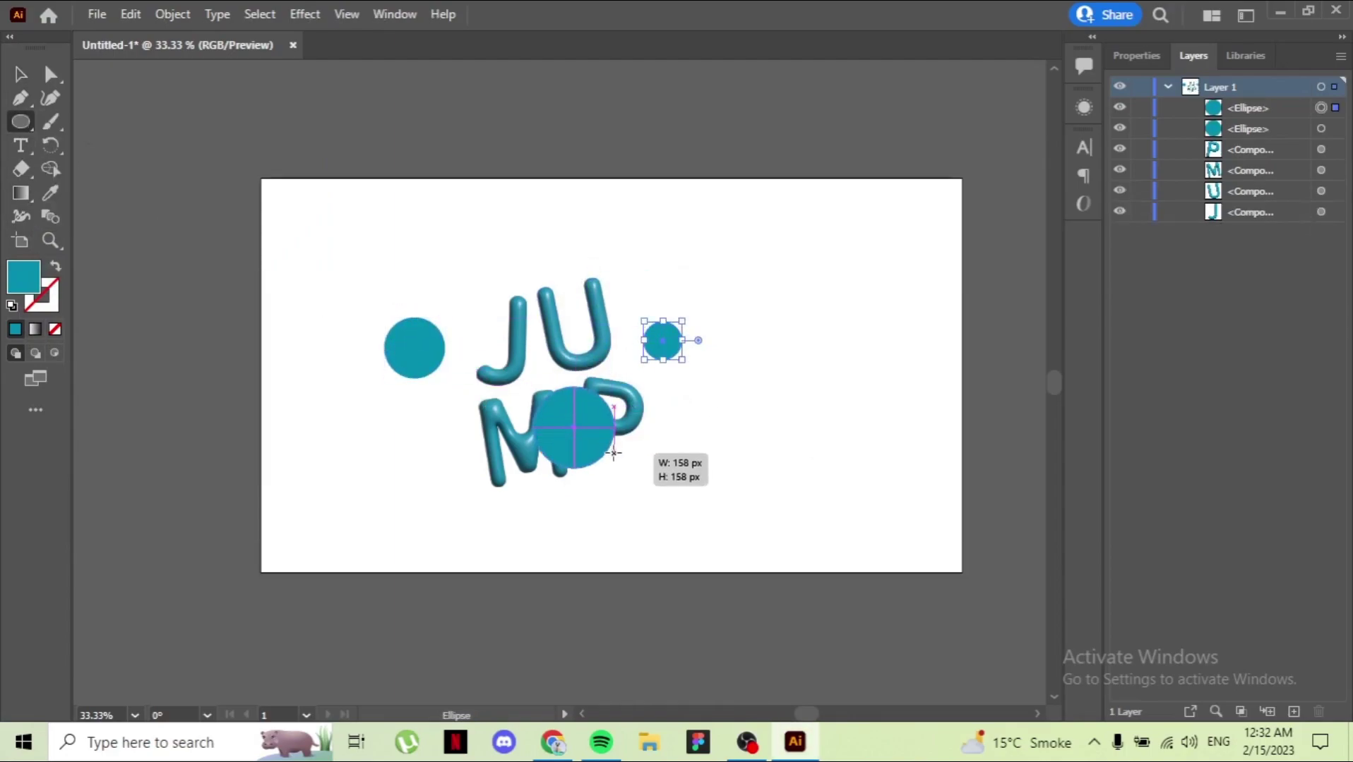
drag(425, 412, 476, 465)
mouse_move(462, 237)
mouse_down()
mouse_move(543, 318)
mouse_move(614, 331)
mouse_up()
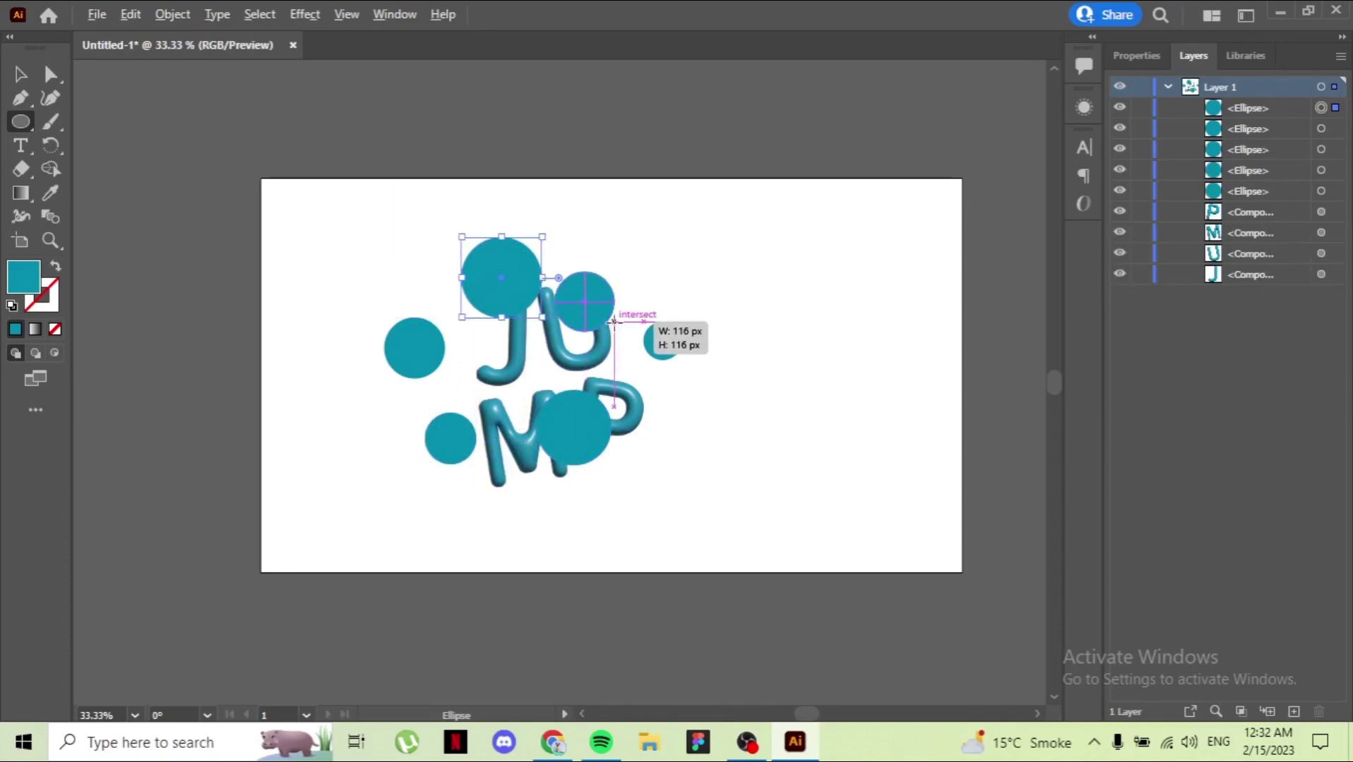
click(1281, 106)
shift+click(1266, 212)
drag(1266, 211, 1259, 302)
Reposition and resize the circles around JUMP, then start choosing a new fill colour
key(v)
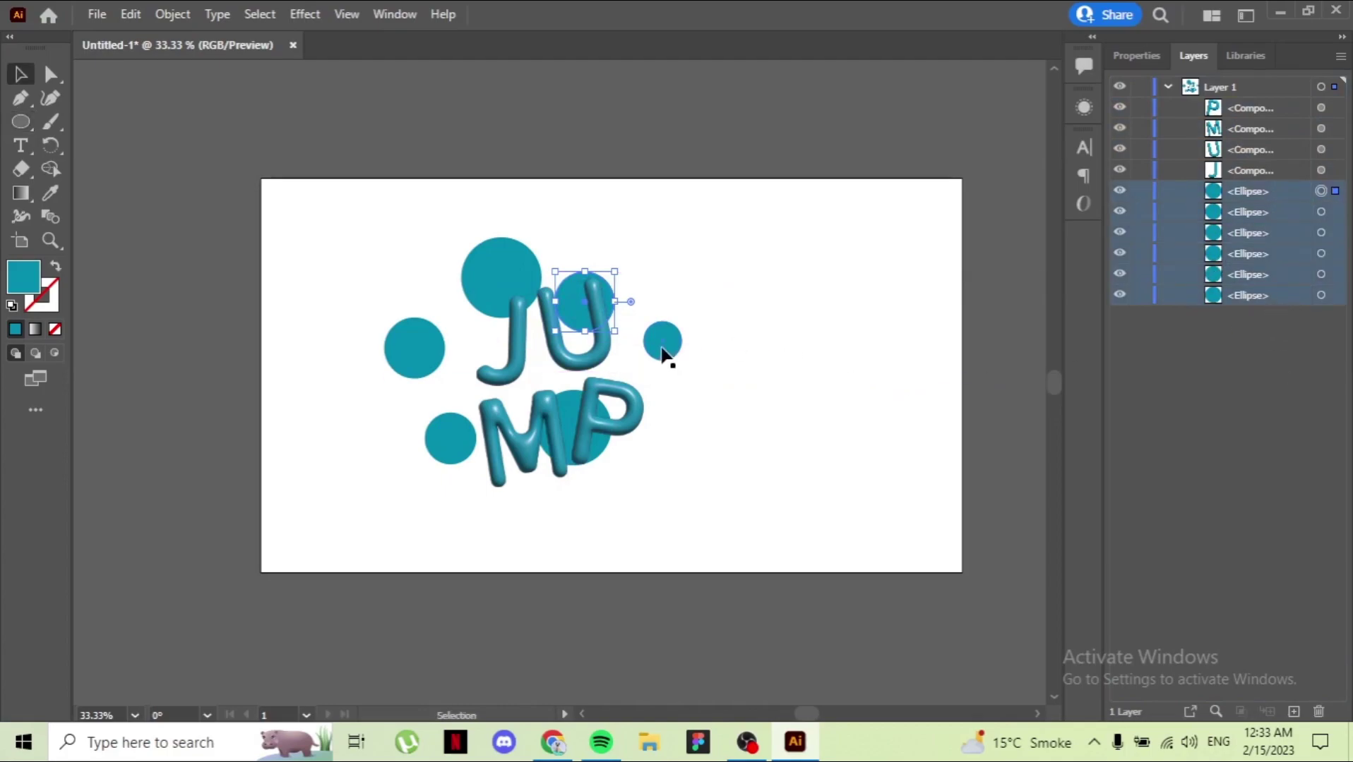
drag(664, 350, 682, 351)
drag(513, 267, 511, 302)
drag(542, 351, 516, 329)
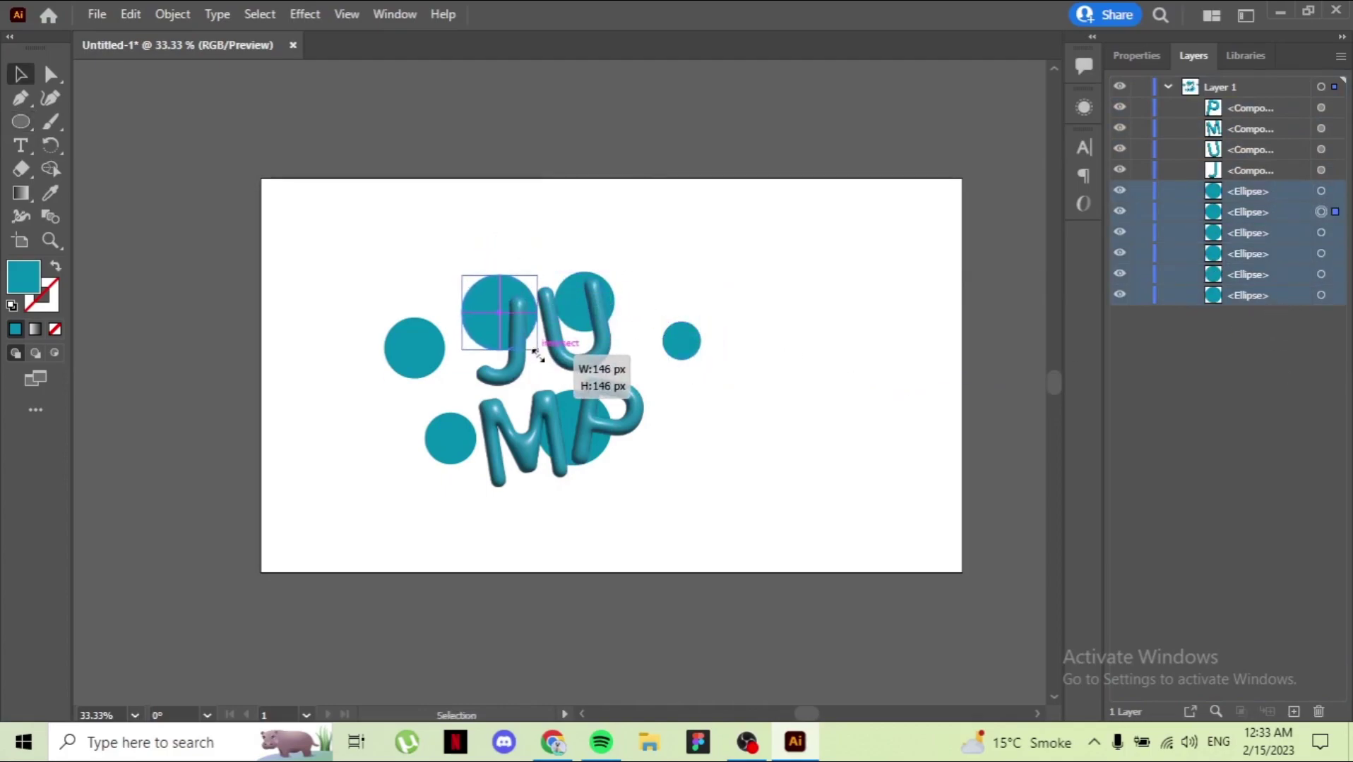
drag(438, 350, 473, 373)
drag(459, 443, 487, 481)
drag(606, 462, 623, 463)
drag(681, 341, 643, 348)
double_click(25, 289)
mouse_move(1080, 387)
mouse_down()
mouse_move(1084, 471)
mouse_move(1058, 312)
mouse_up()
Fill the small circle and the circle behind the P with bright purple
click(1026, 274)
click(975, 262)
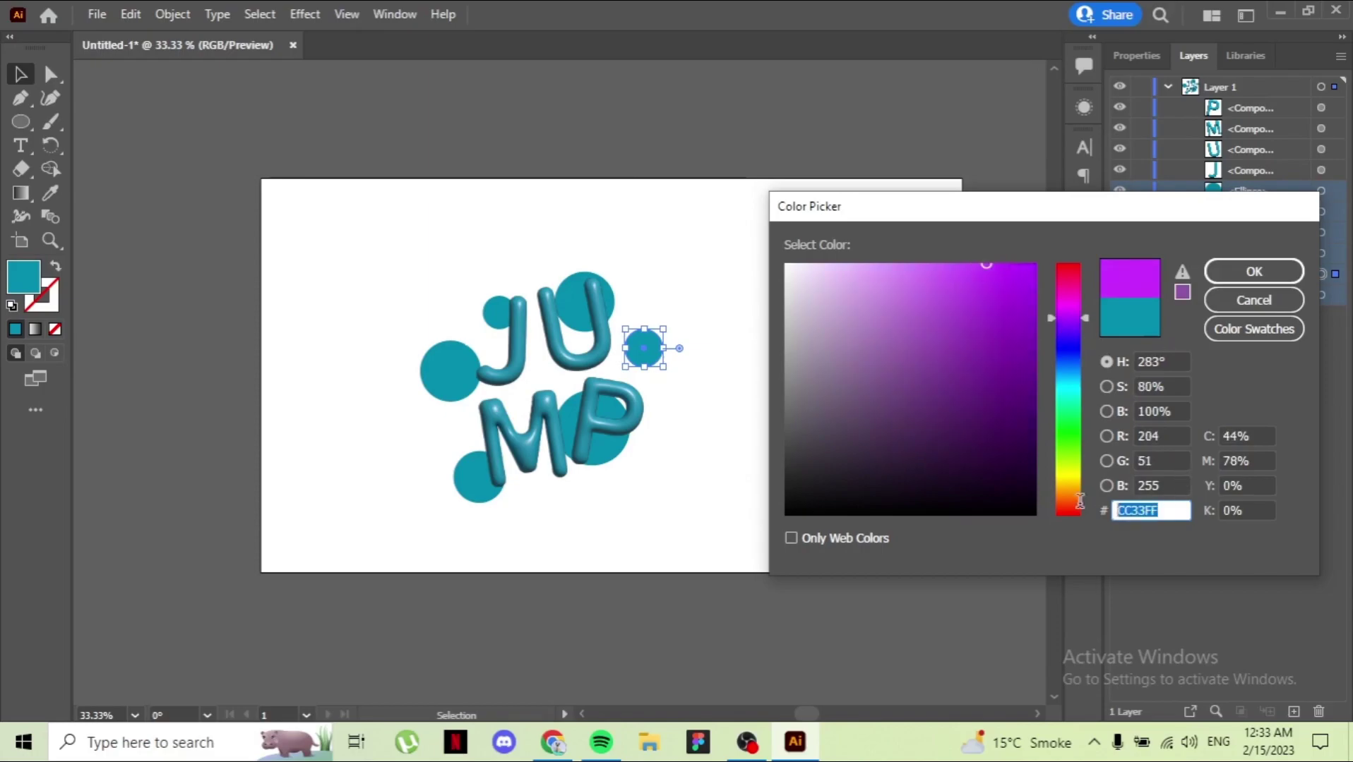
key(Return)
click(617, 448)
double_click(35, 285)
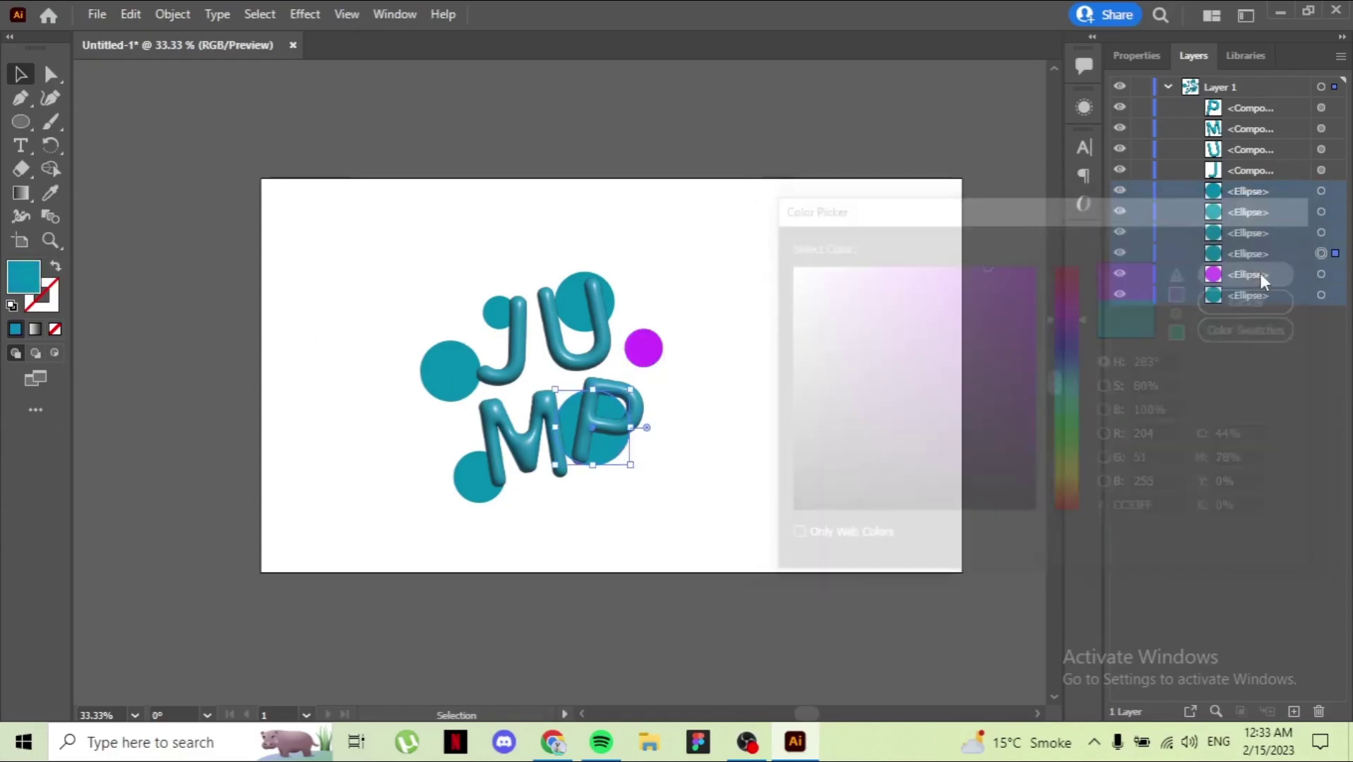
click(478, 477)
Fill the bottom-left and left circles with purple CC33FF
double_click(23, 277)
click(1270, 281)
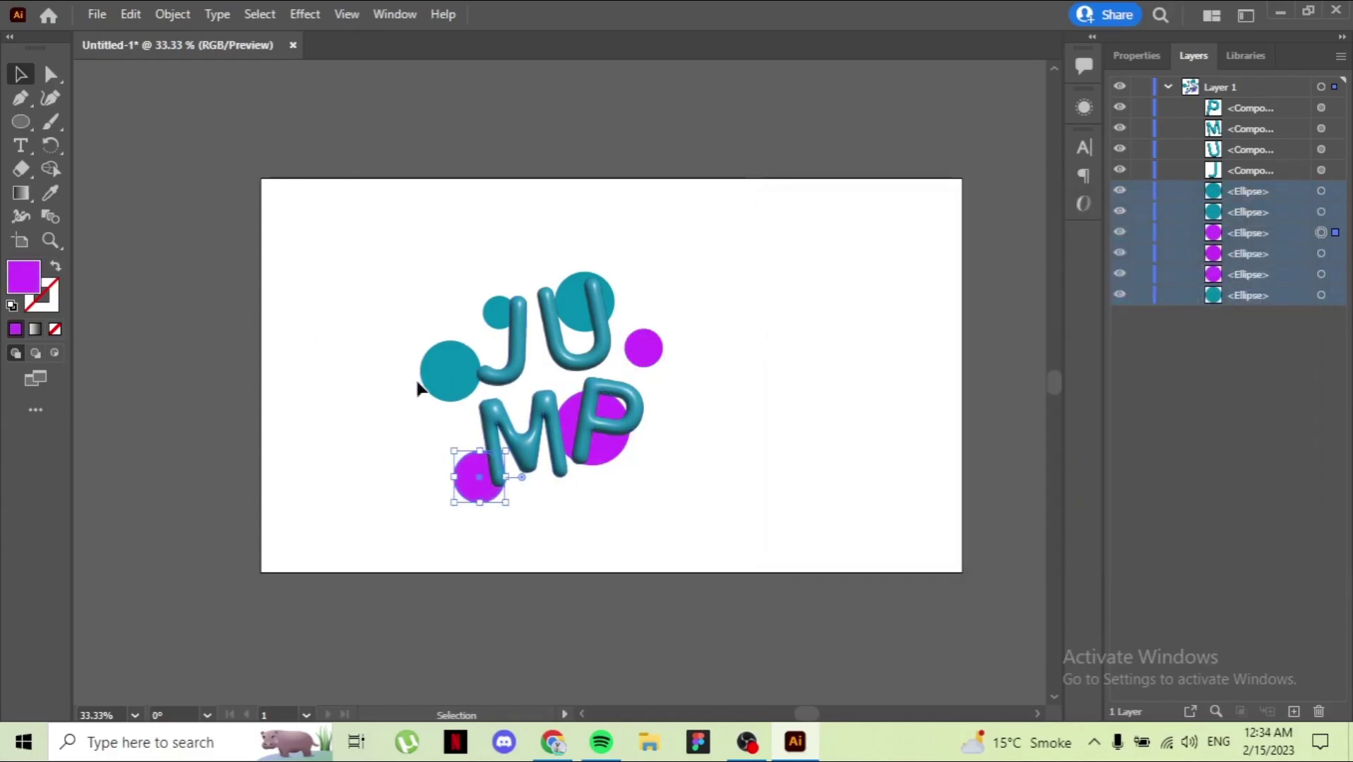
click(427, 382)
double_click(23, 277)
text(CC33FF)
click(1253, 272)
click(585, 302)
Fill the circle behind the U and the small circle by the J with CC33FF
double_click(24, 276)
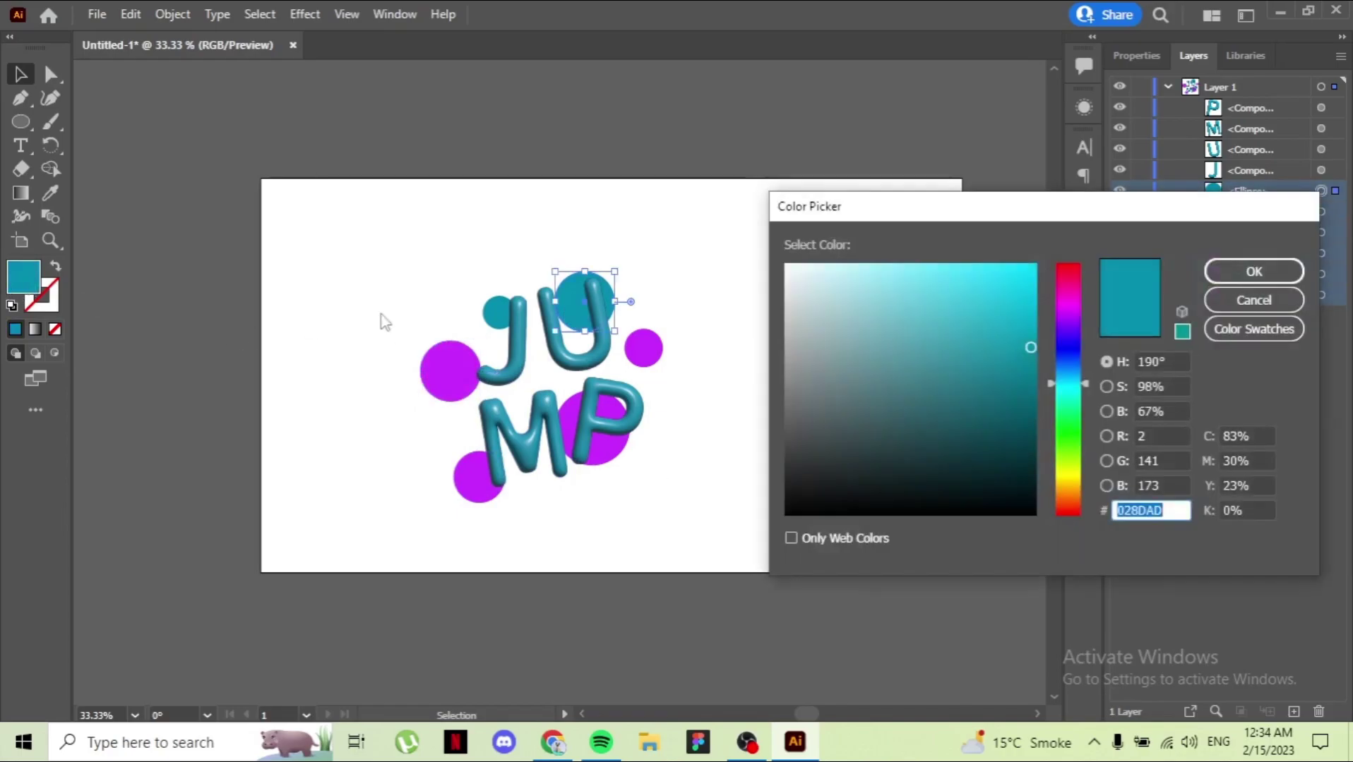
text(CC33FF)
key(Return)
click(500, 312)
double_click(24, 277)
text(CC33FF)
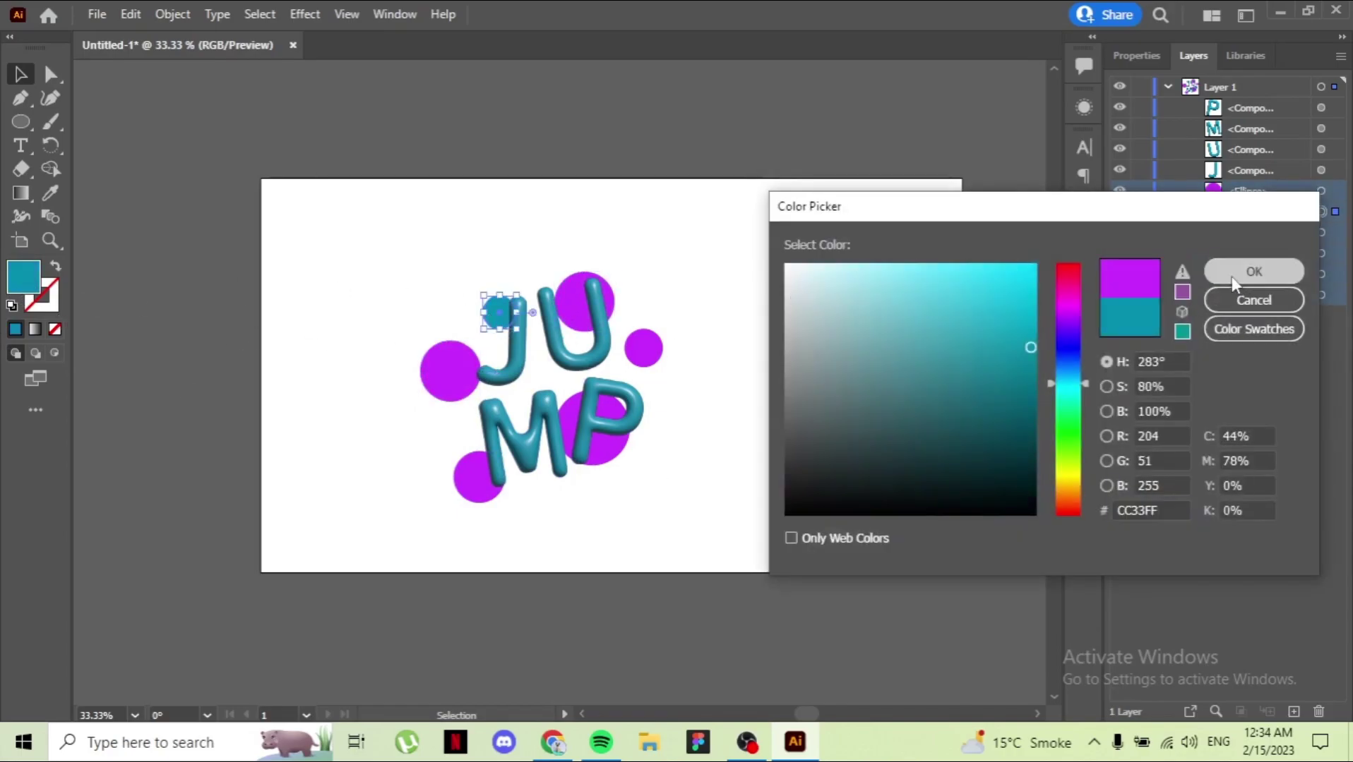
click(1253, 272)
Nudge the circles behind the P, at bottom-left and at left into new spots
click(830, 585)
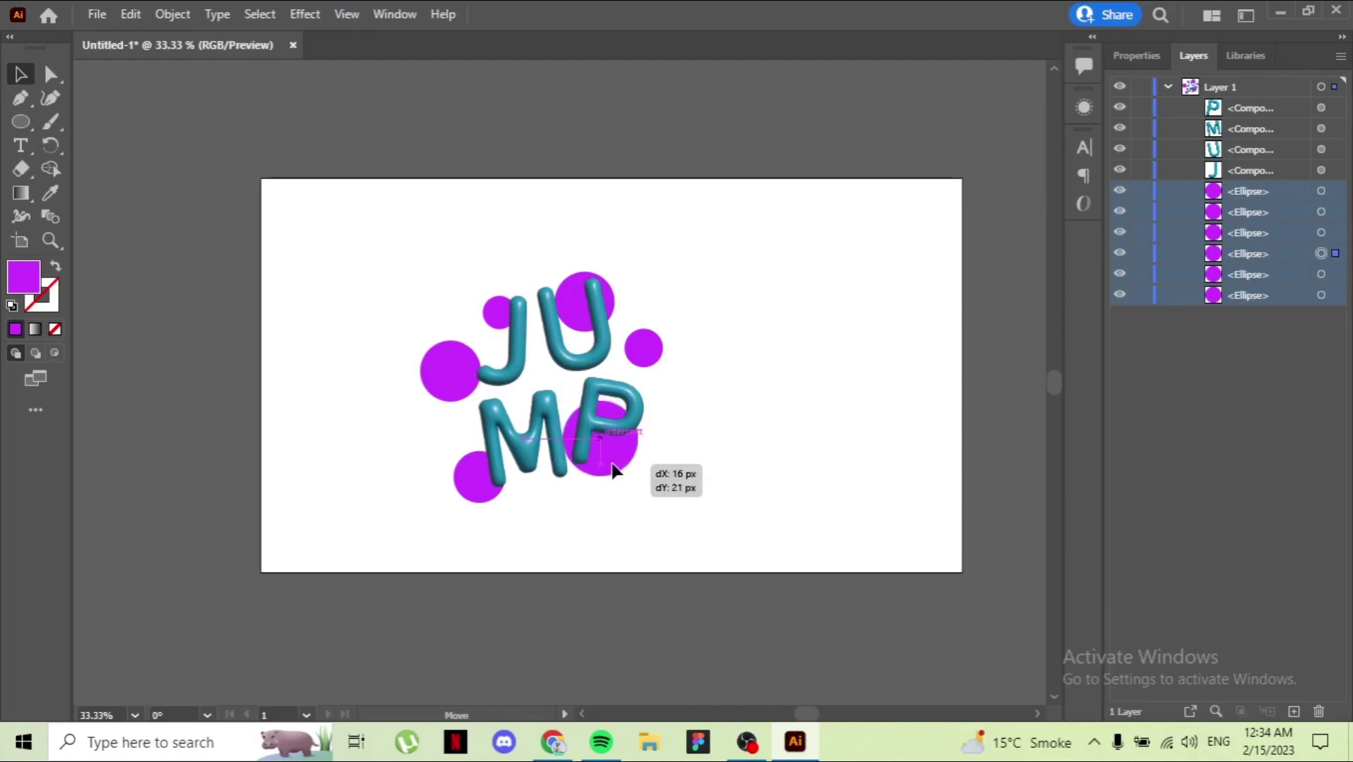
drag(621, 466, 615, 477)
drag(477, 491, 491, 477)
drag(442, 379, 453, 378)
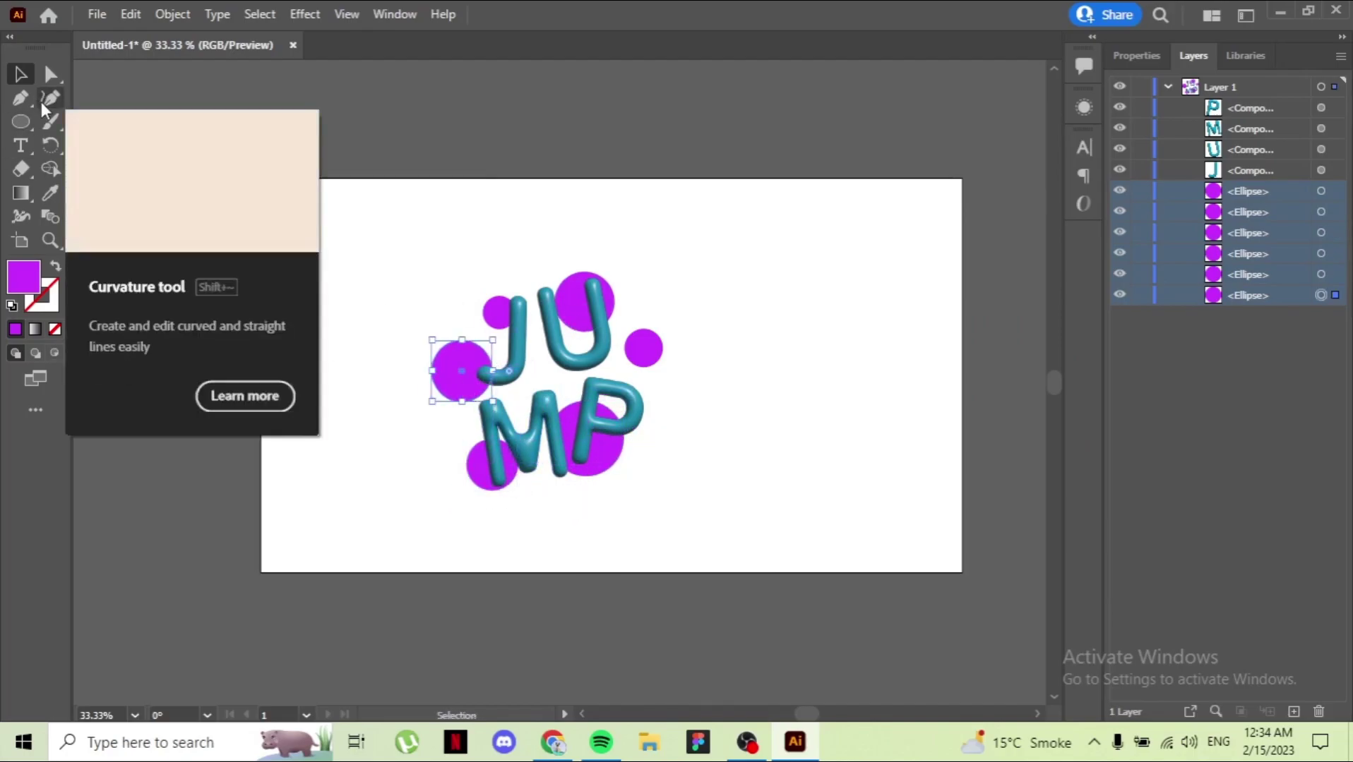
Add a text box reading DON'T TRY TO above the JUMP artwork
click(20, 145)
drag(378, 229, 557, 279)
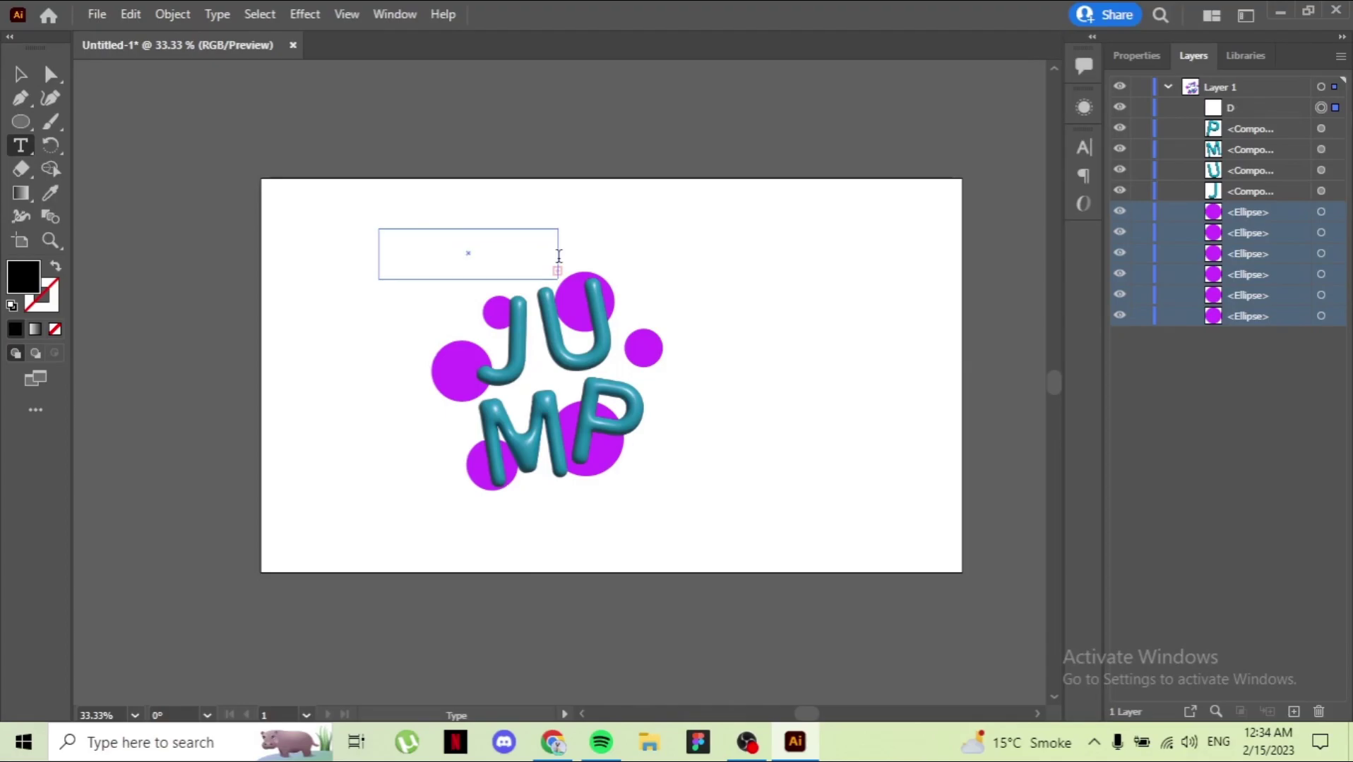
click(394, 14)
mouse_move(470, 555)
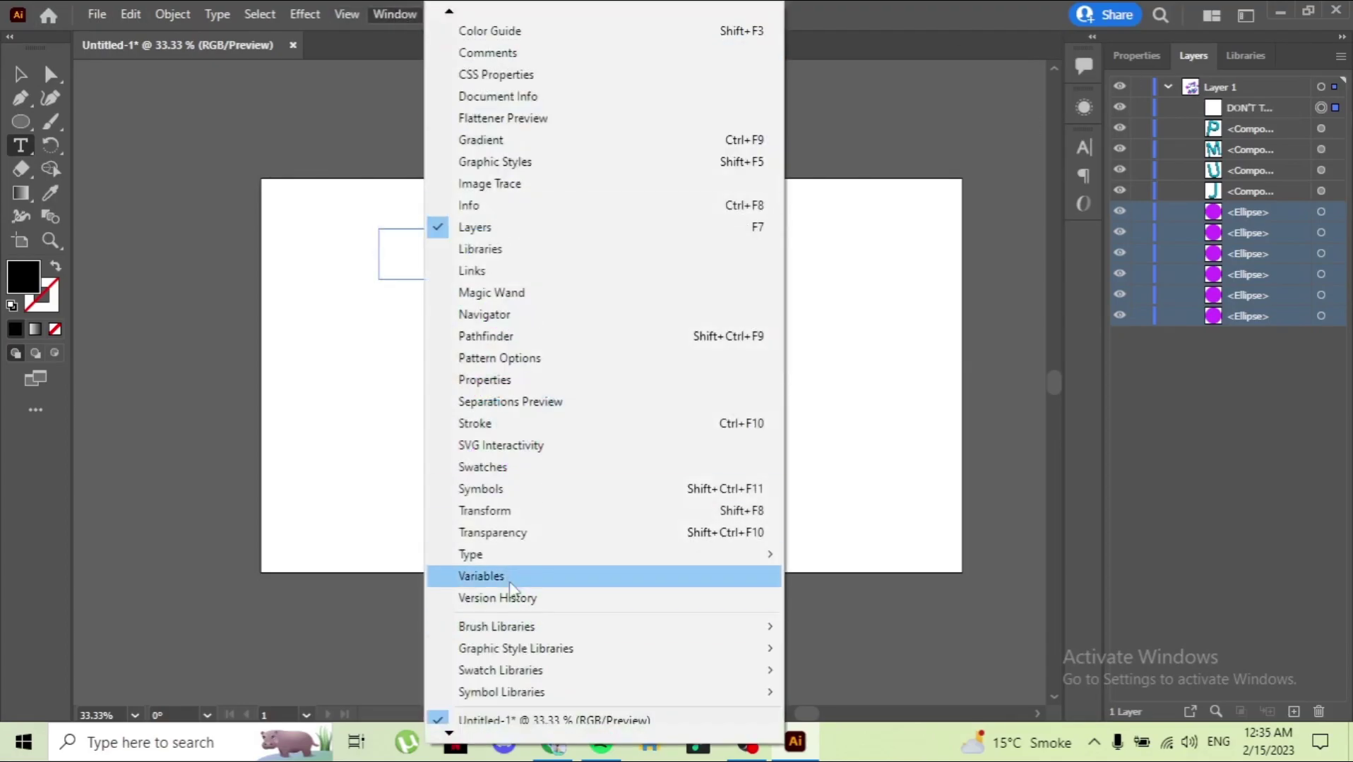
click(838, 554)
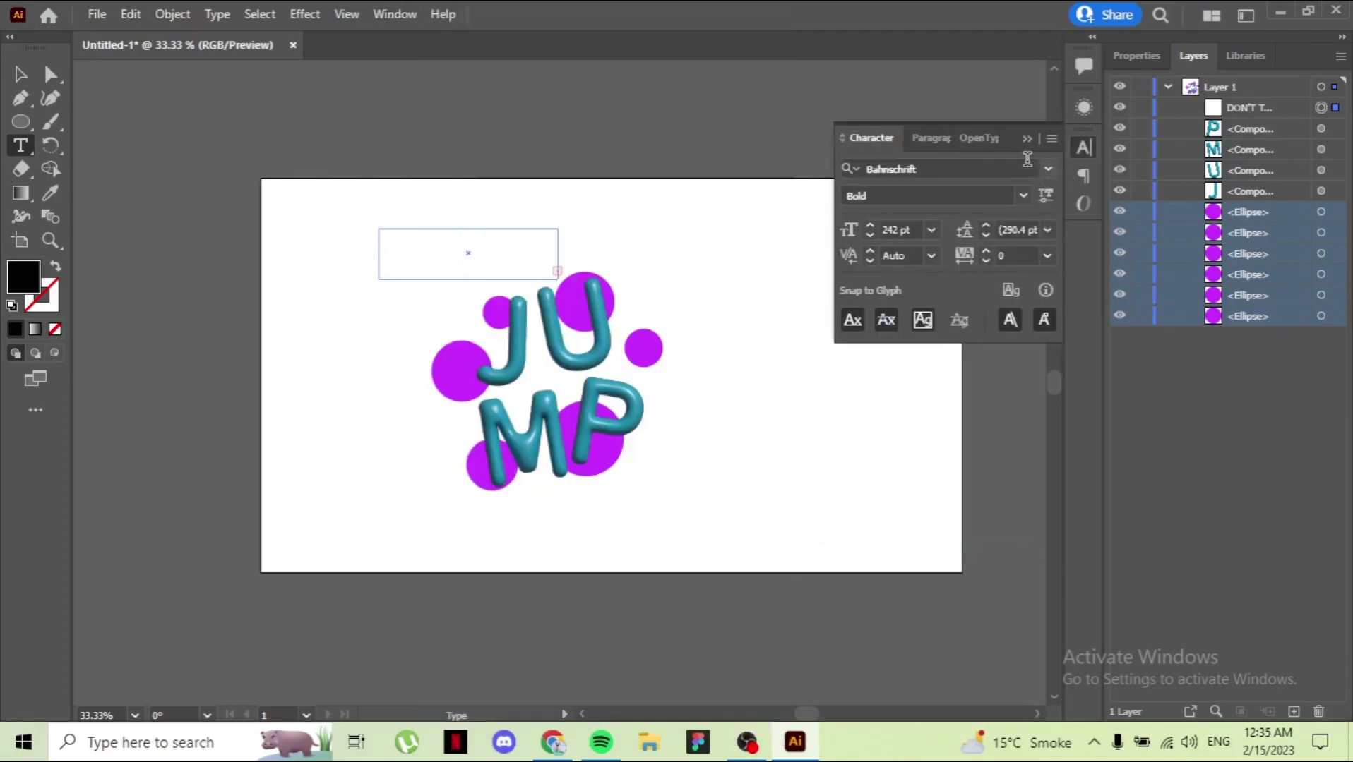
Reduce the headline's font size step by step to 79 pt
click(869, 239)
click(869, 238)
click(869, 239)
click(869, 238)
click(869, 239)
click(869, 238)
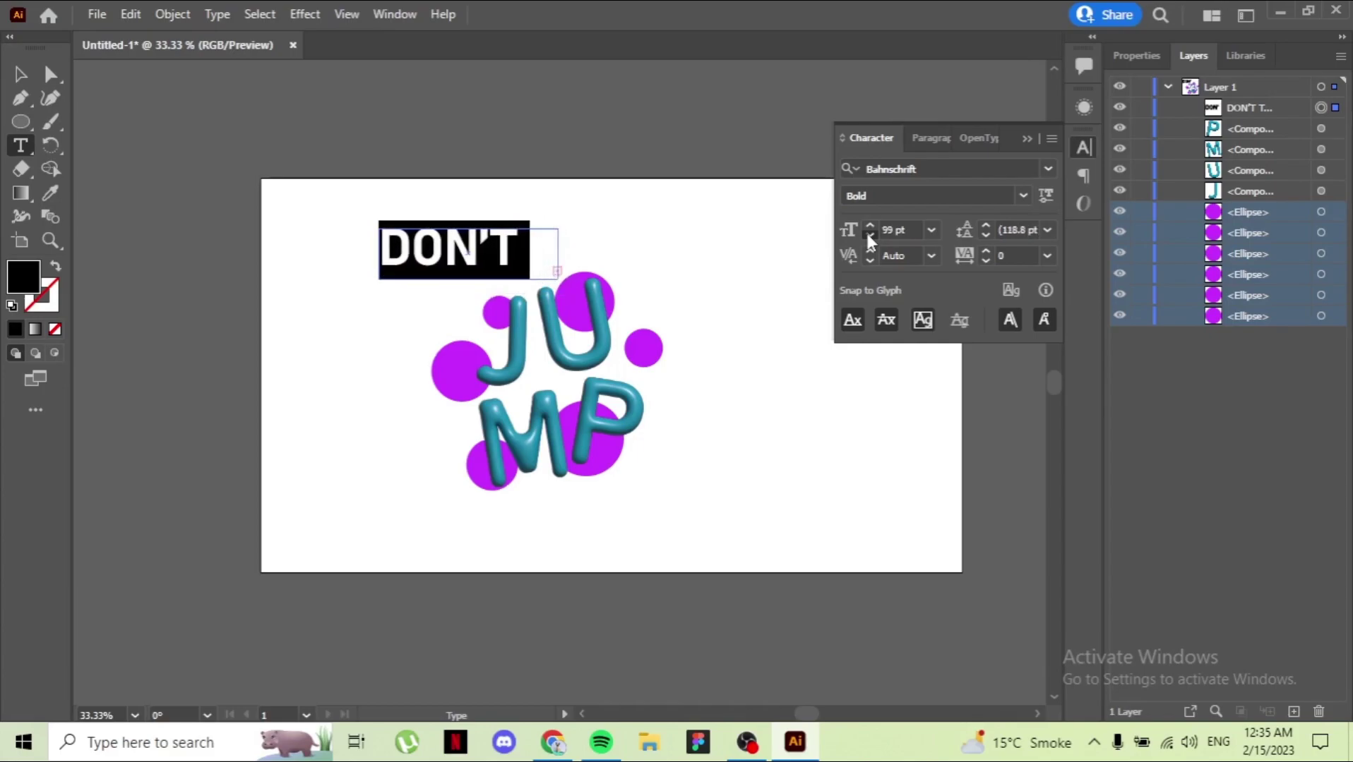
click(869, 238)
Widen the text box to show DON'T TRY TO fully and place it above JUMP
key(Escape)
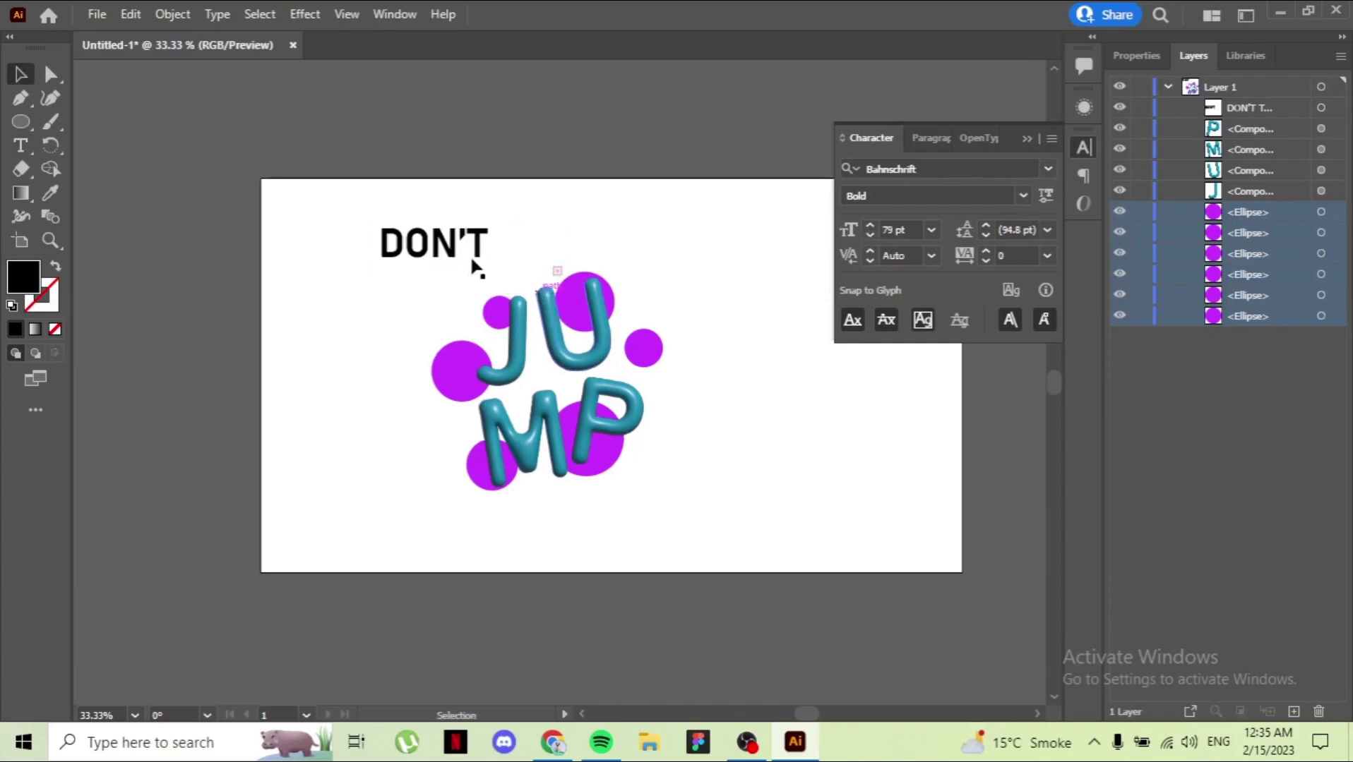
click(473, 265)
drag(559, 241, 641, 242)
drag(505, 253, 497, 258)
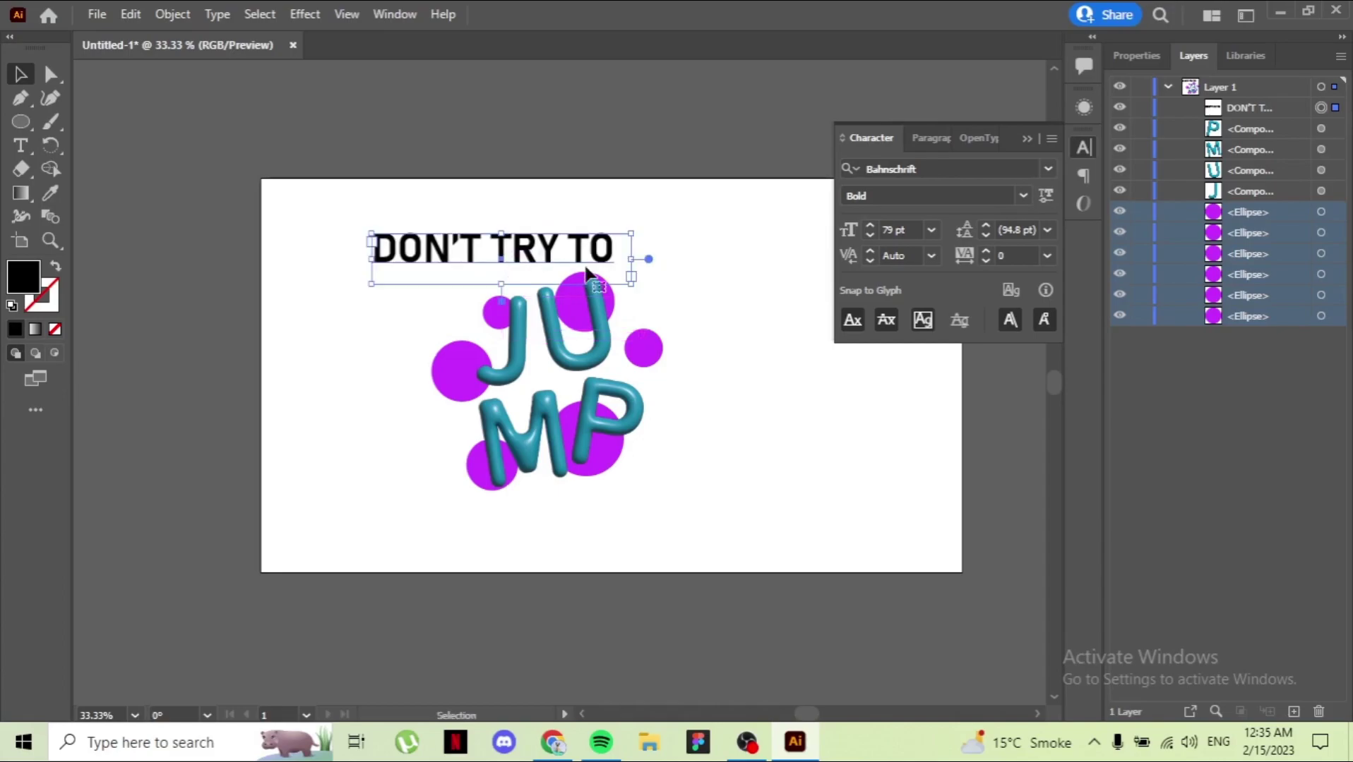
Fill the DON'T TRY TO headline with a bright yellow
key(t)
triple_click(495, 248)
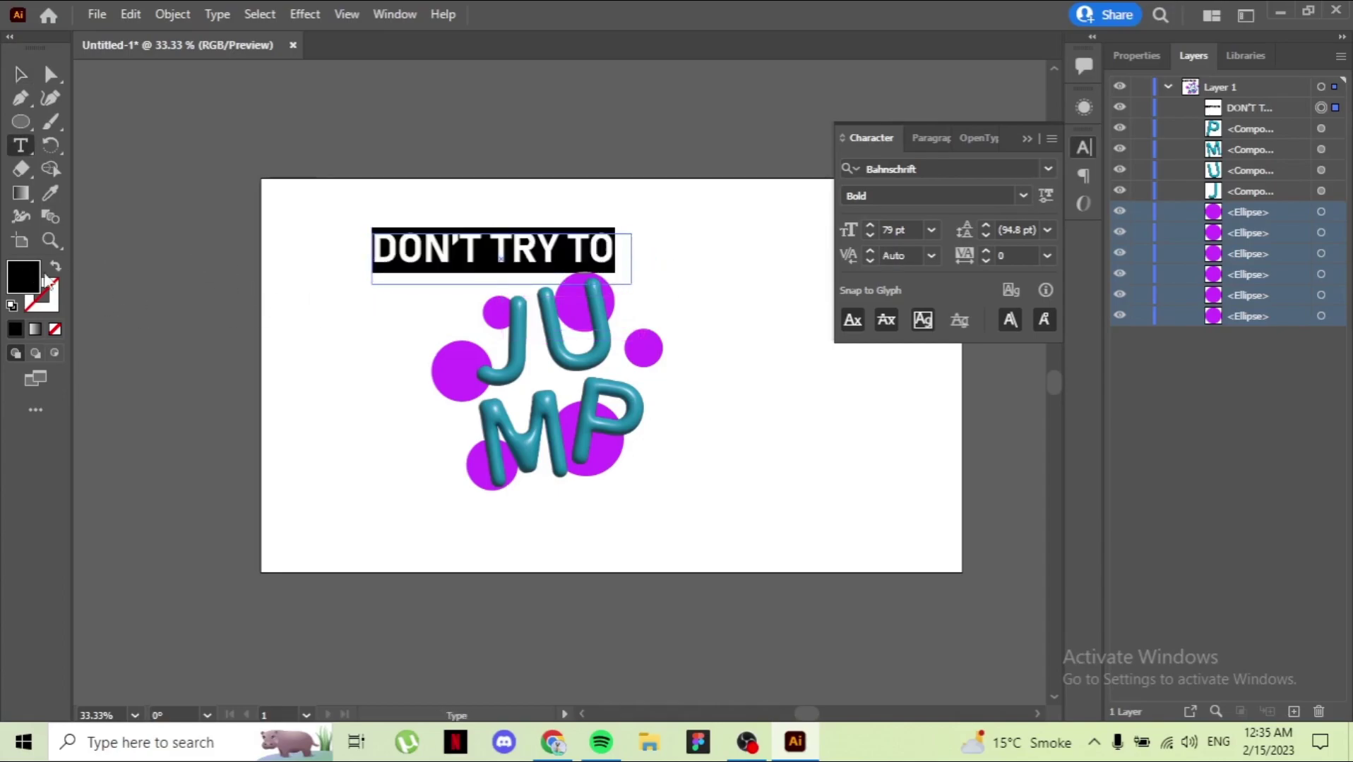
double_click(23, 277)
click(942, 415)
drag(1068, 311, 1068, 471)
drag(1036, 334, 1049, 266)
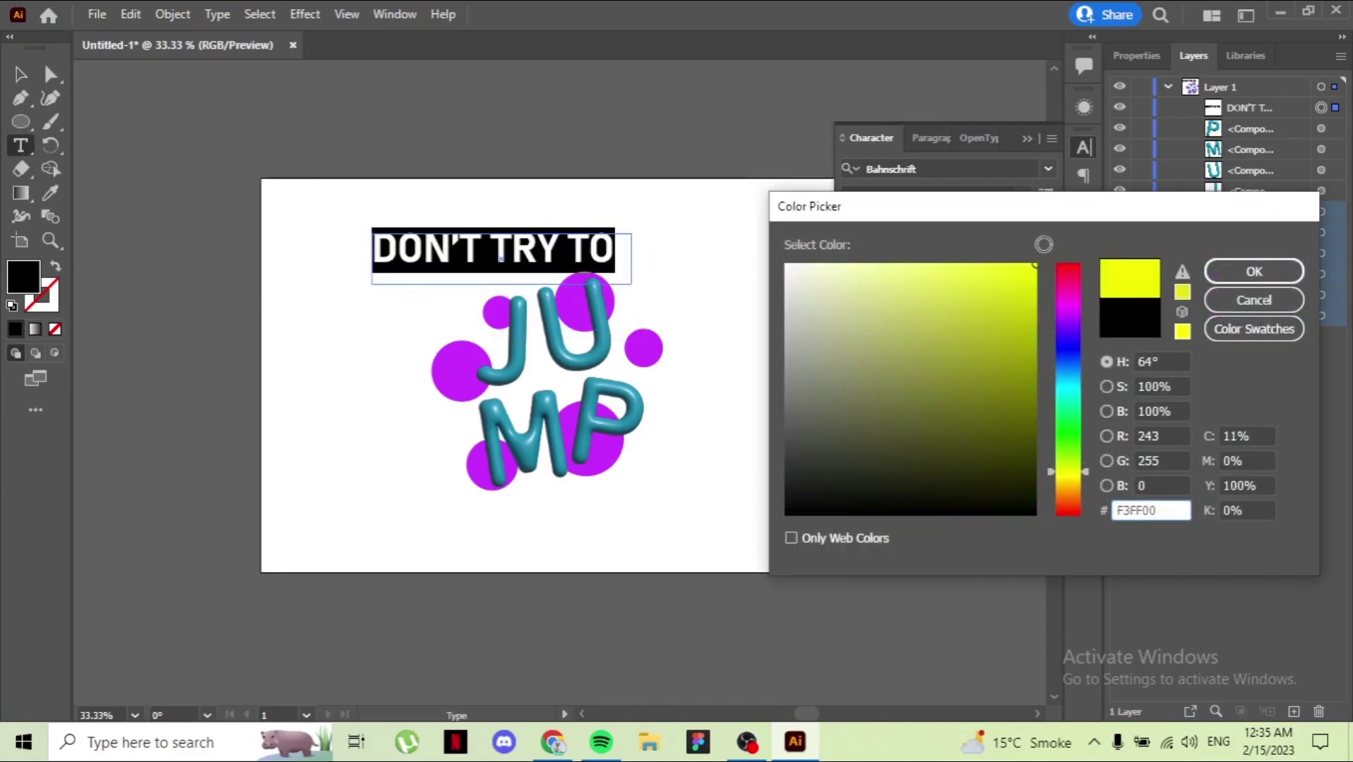
click(1254, 272)
click(763, 411)
Refine the headline fill to golden yellow FFCE00
triple_click(374, 251)
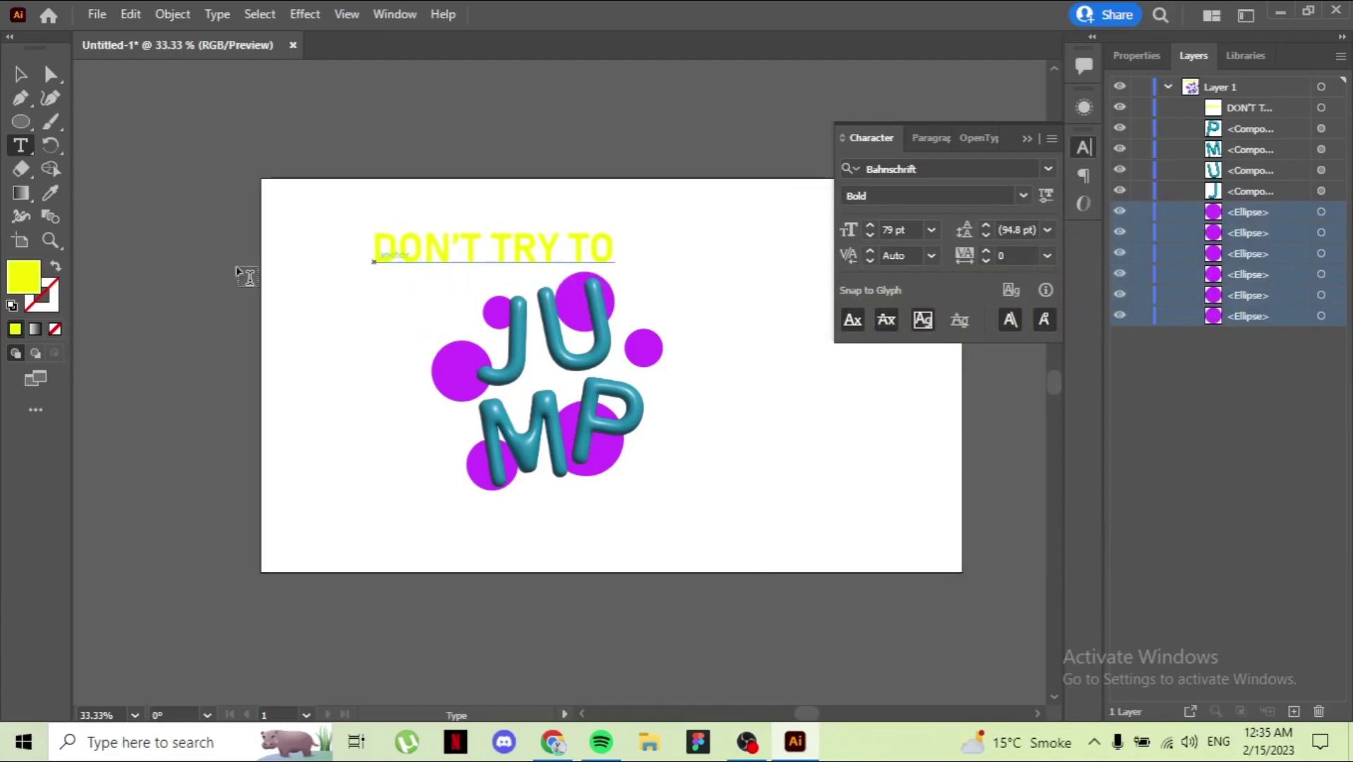
double_click(24, 277)
click(1034, 332)
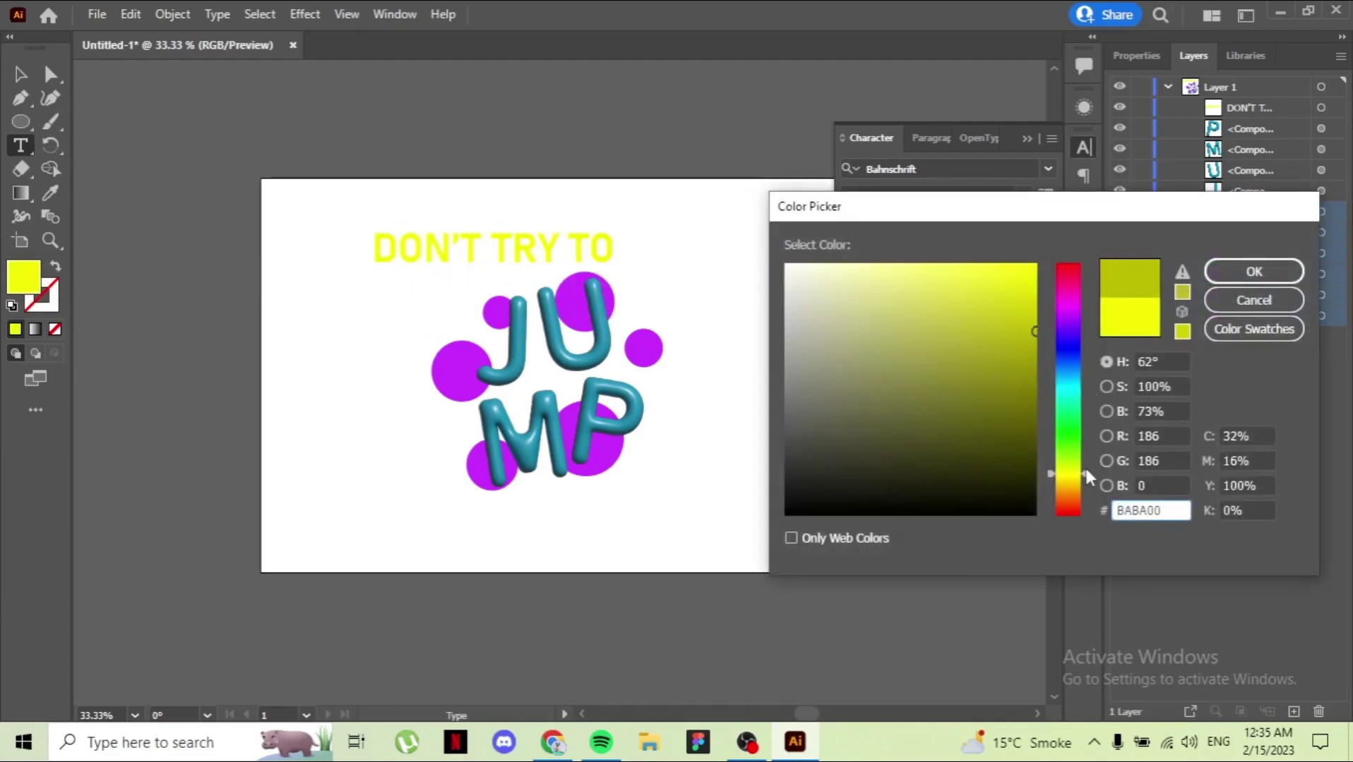
drag(1086, 478, 1068, 482)
click(1035, 264)
click(1254, 271)
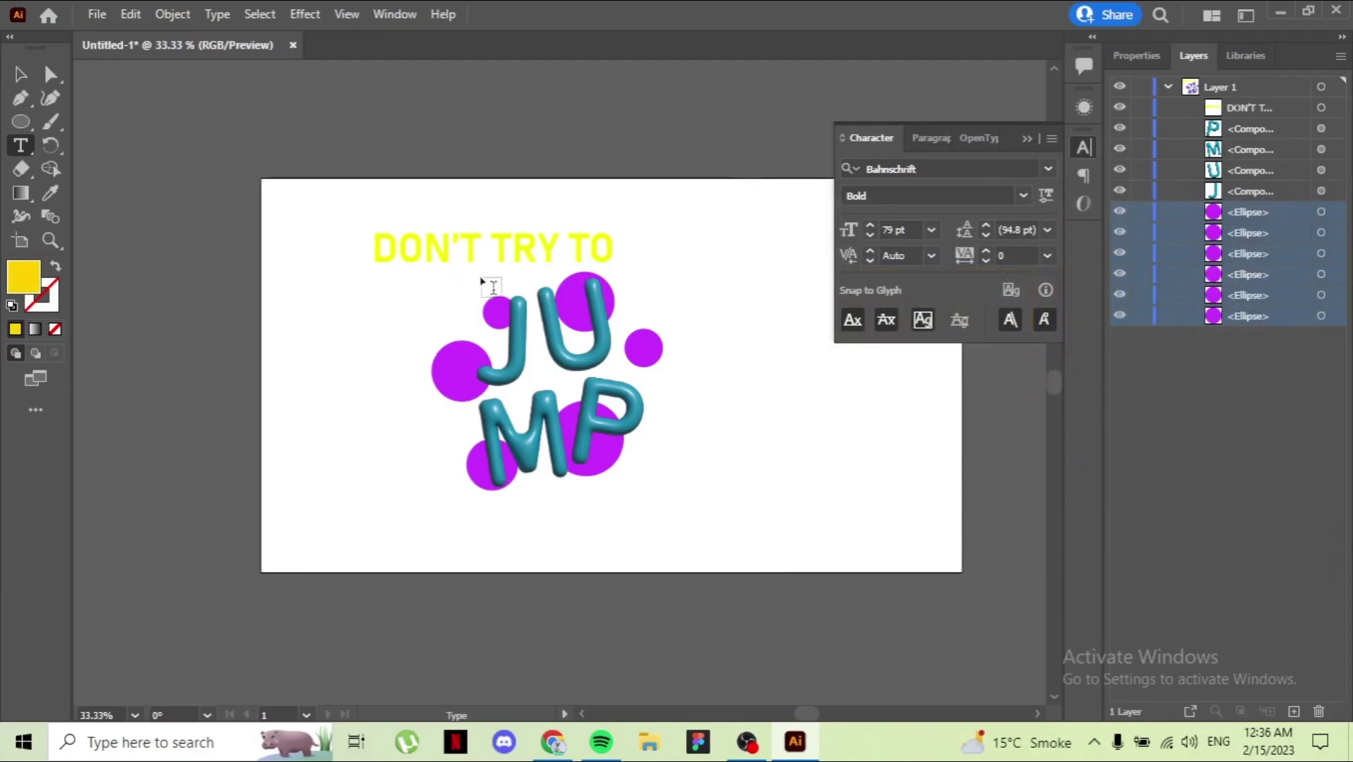
drag(372, 249, 615, 251)
double_click(23, 277)
click(1085, 483)
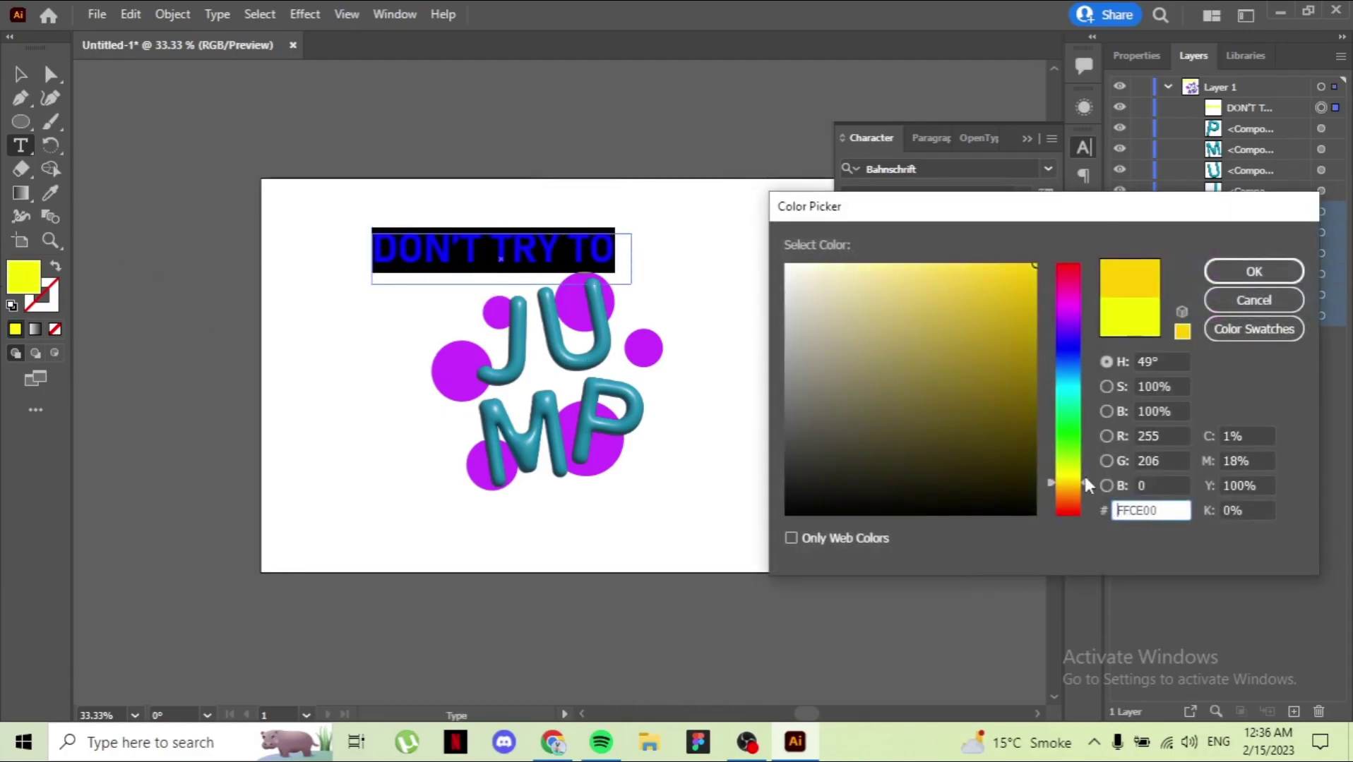
click(1254, 272)
Duplicate the headline below JUMP and retype the copy as INTO CONCLUSIONS
key(Escape)
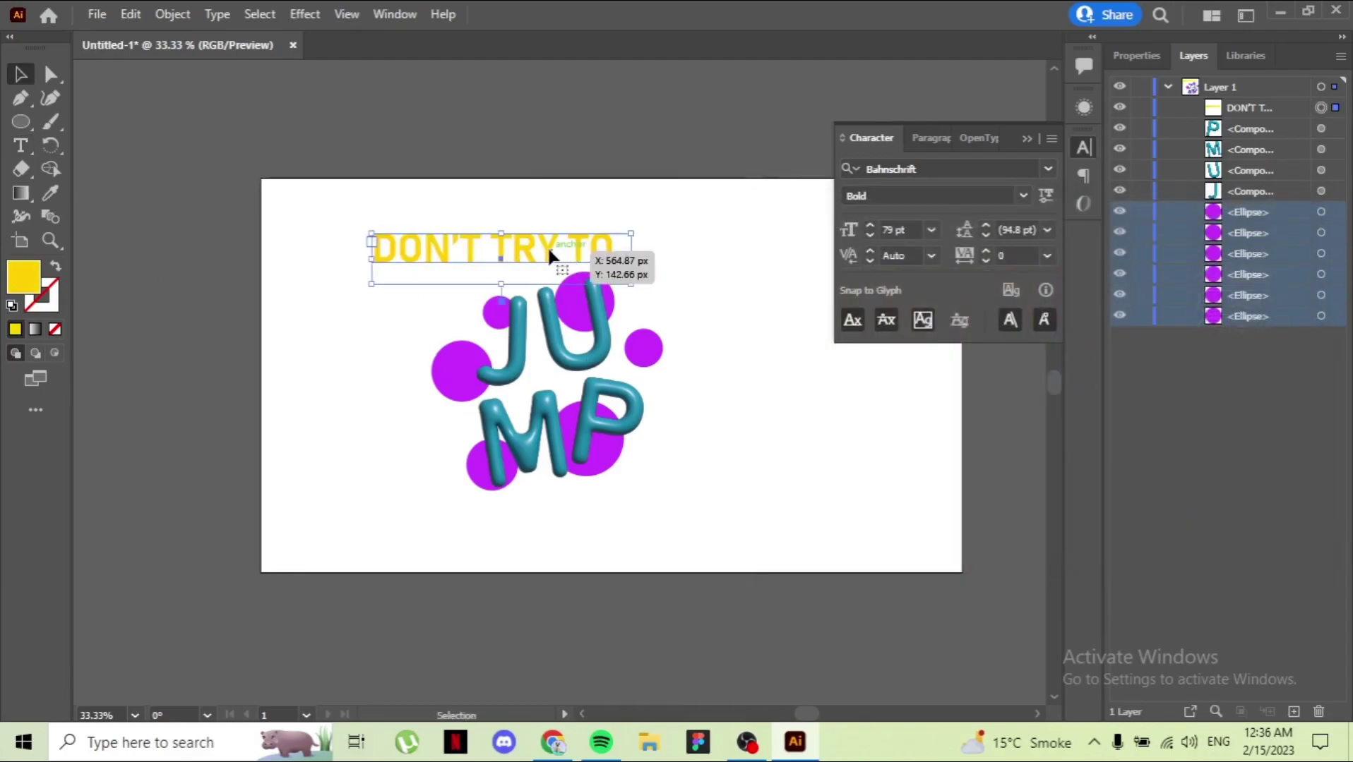
drag(547, 245, 703, 521)
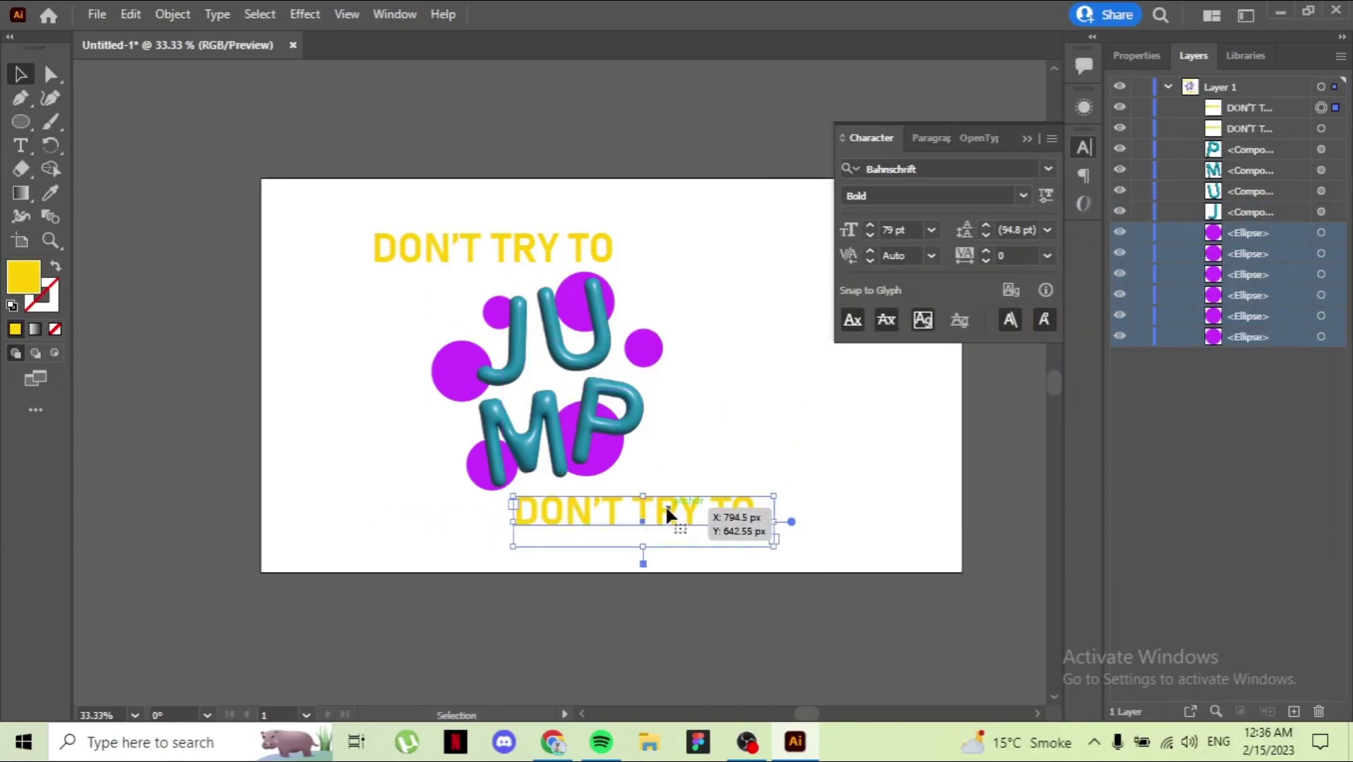
key(t)
double_click(734, 521)
key(ctrl+a)
key(BackSpace)
text(INT)
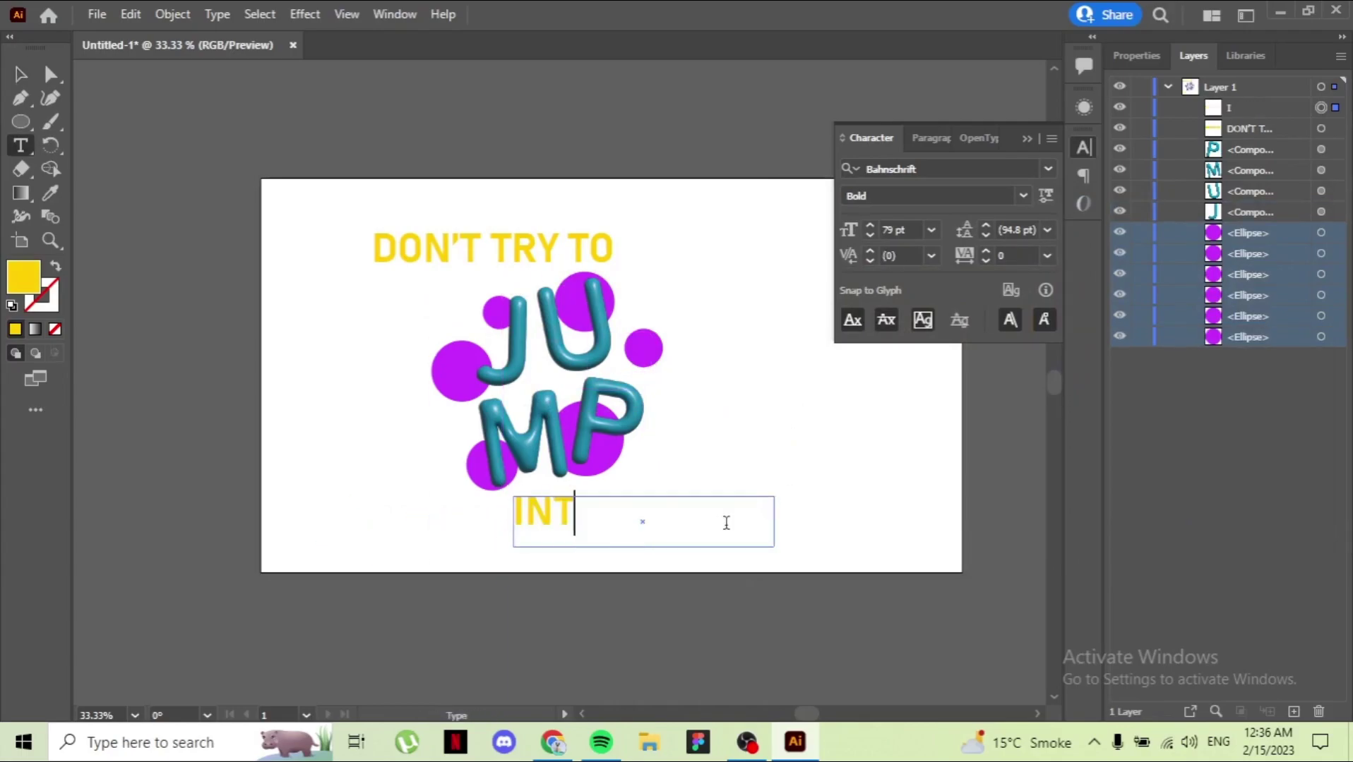
text(ONCLU)
key(BackSpace)
key(BackSpace)
key(BackSpace)
text(-)
key(Escape)
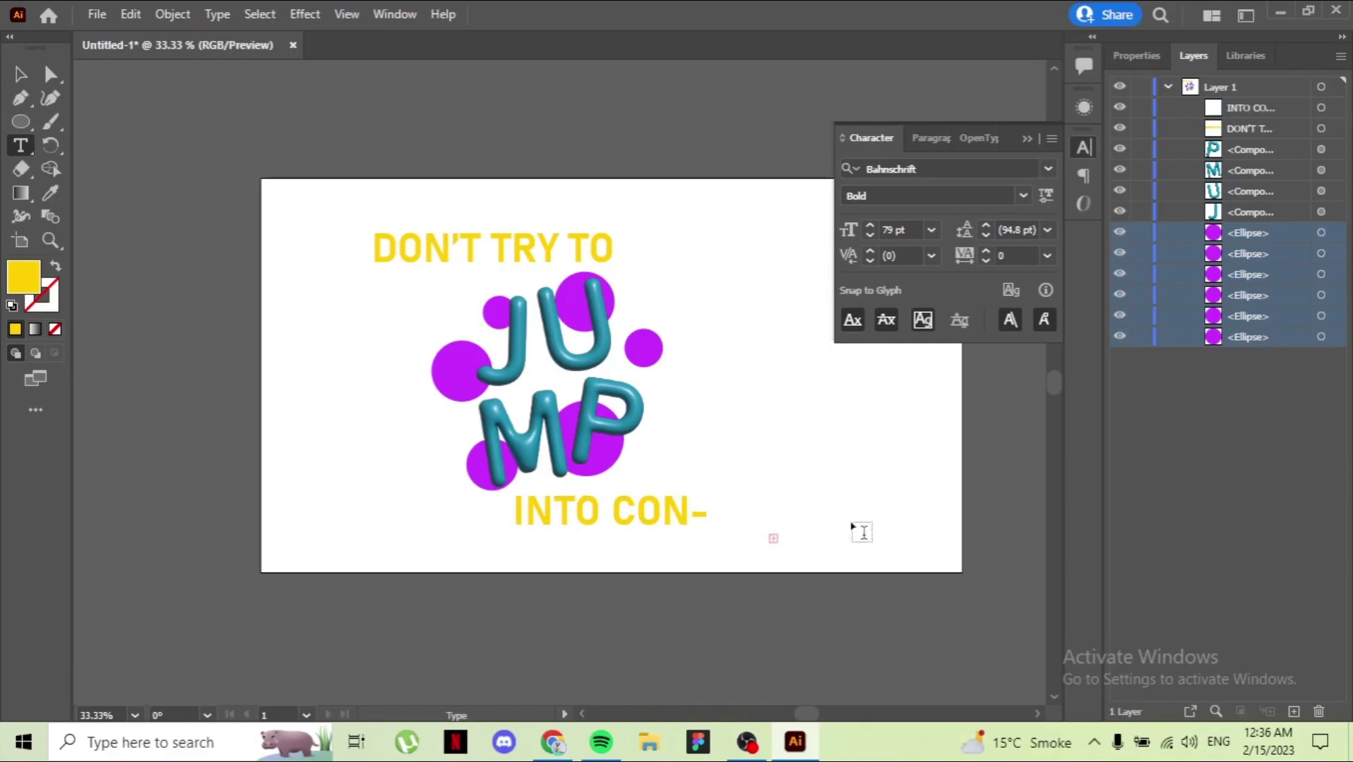
key(Escape)
Widen and position the INTO CONCLUSIONS text, stacking both text layers above the circles
drag(775, 526, 888, 521)
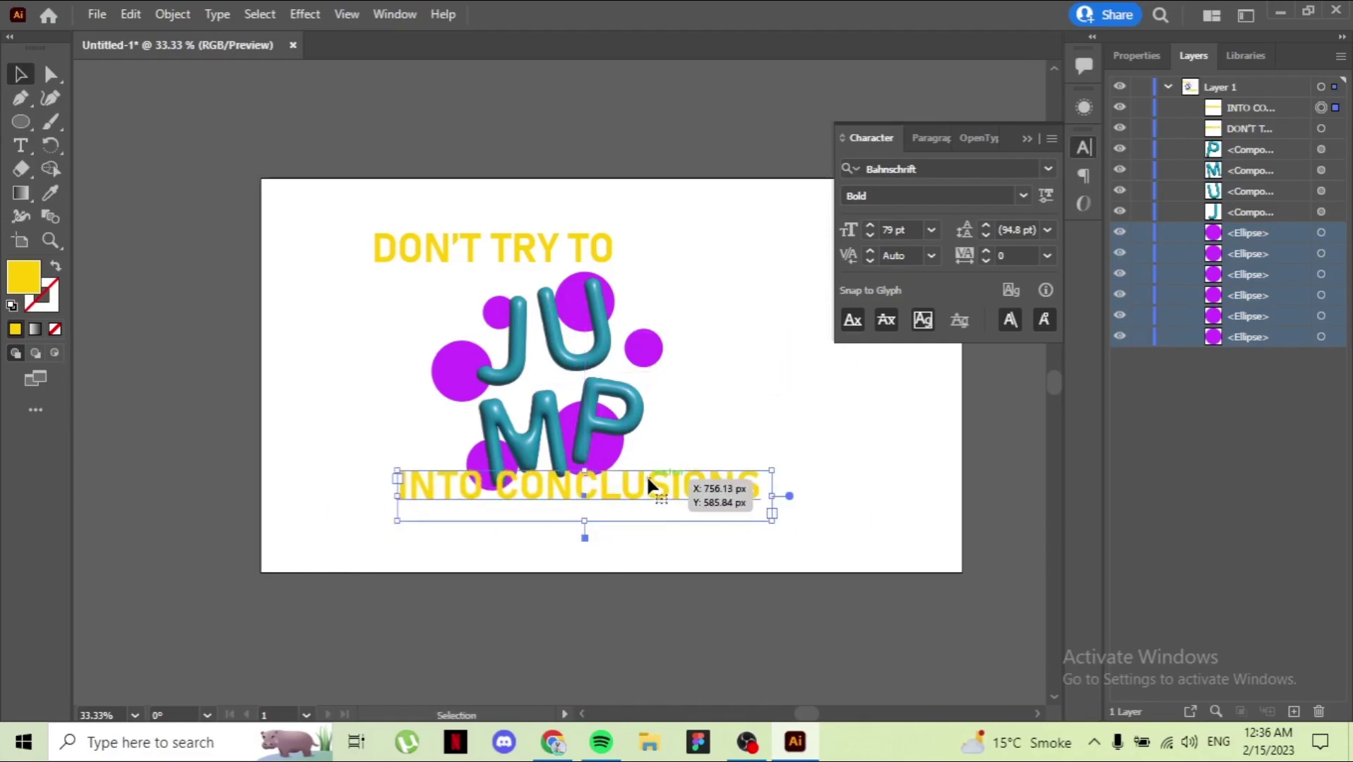
drag(800, 522, 683, 497)
click(1214, 109)
drag(1212, 131, 1222, 348)
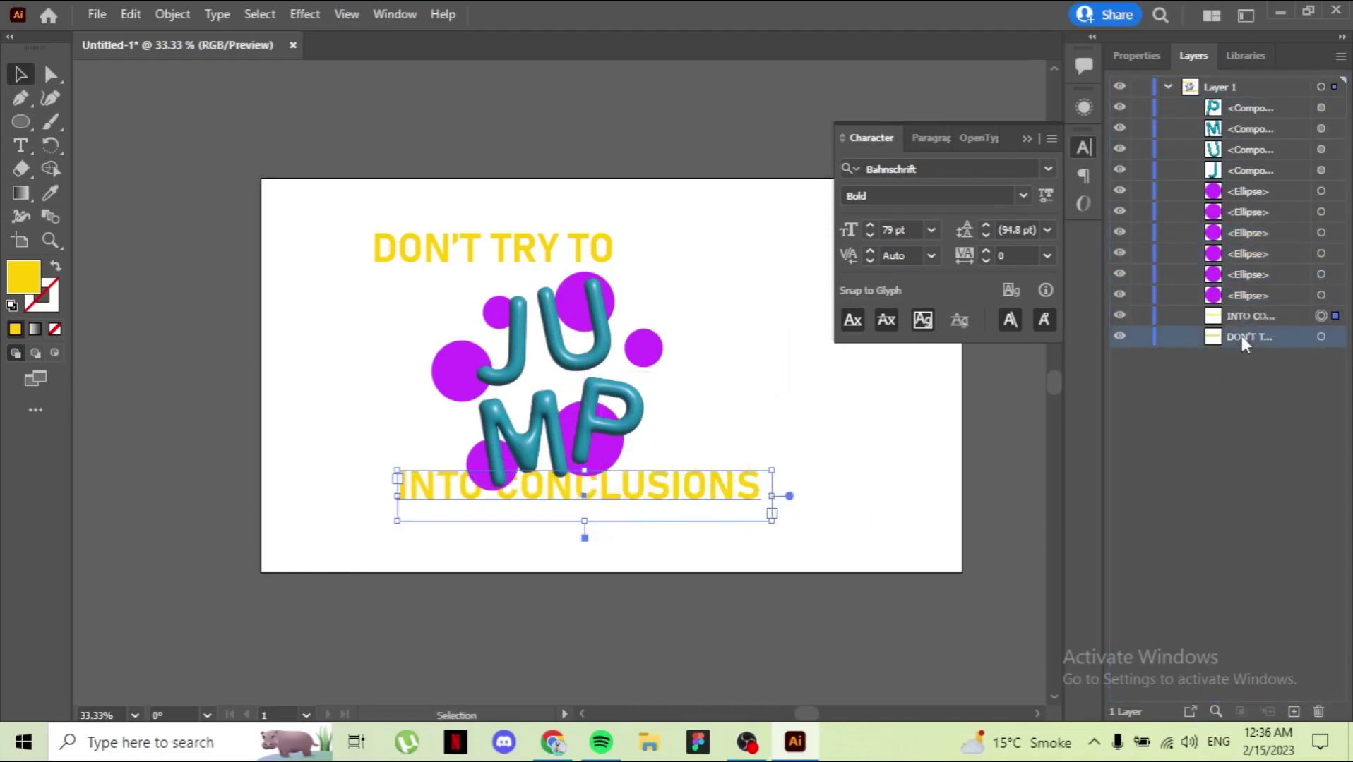
drag(1241, 340, 1236, 185)
mouse_move(669, 499)
mouse_down()
mouse_move(663, 472)
mouse_move(664, 484)
mouse_up()
drag(1246, 337, 1243, 212)
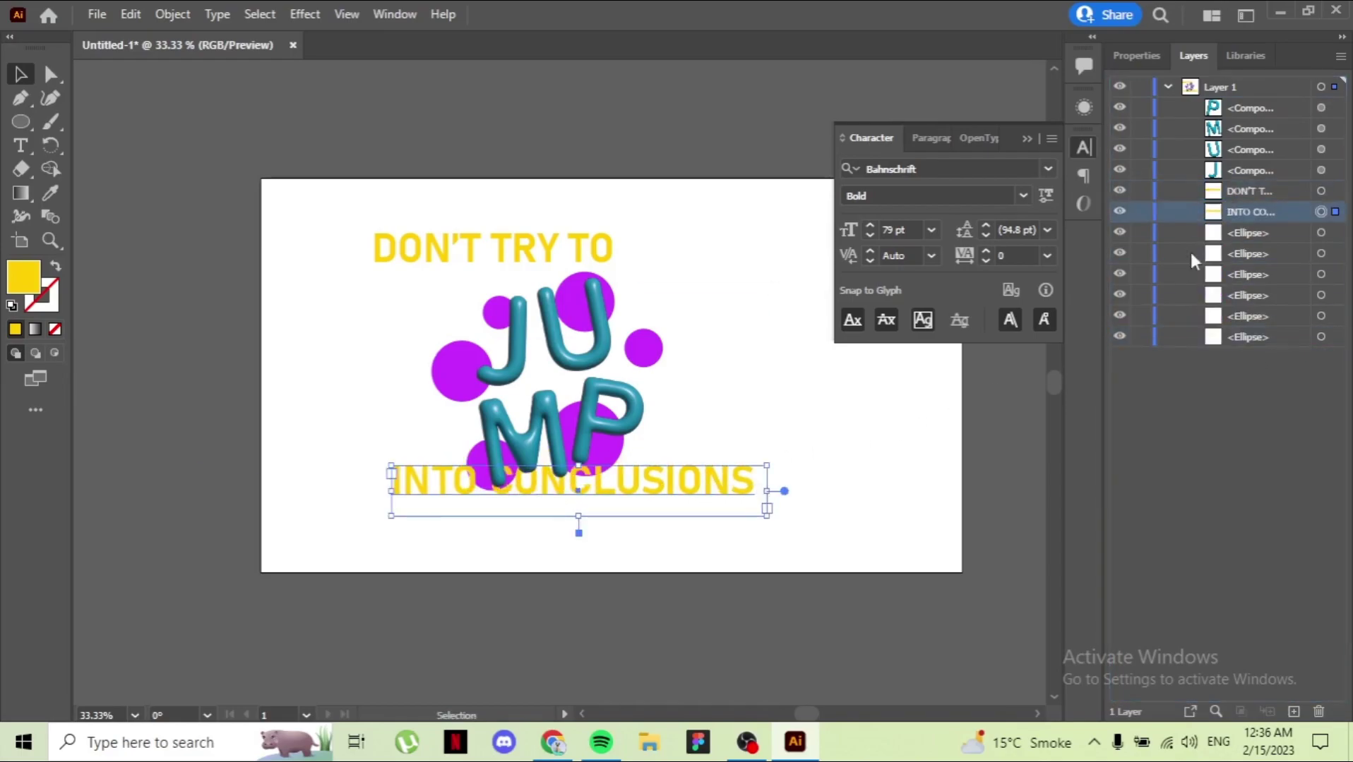
drag(679, 486, 698, 487)
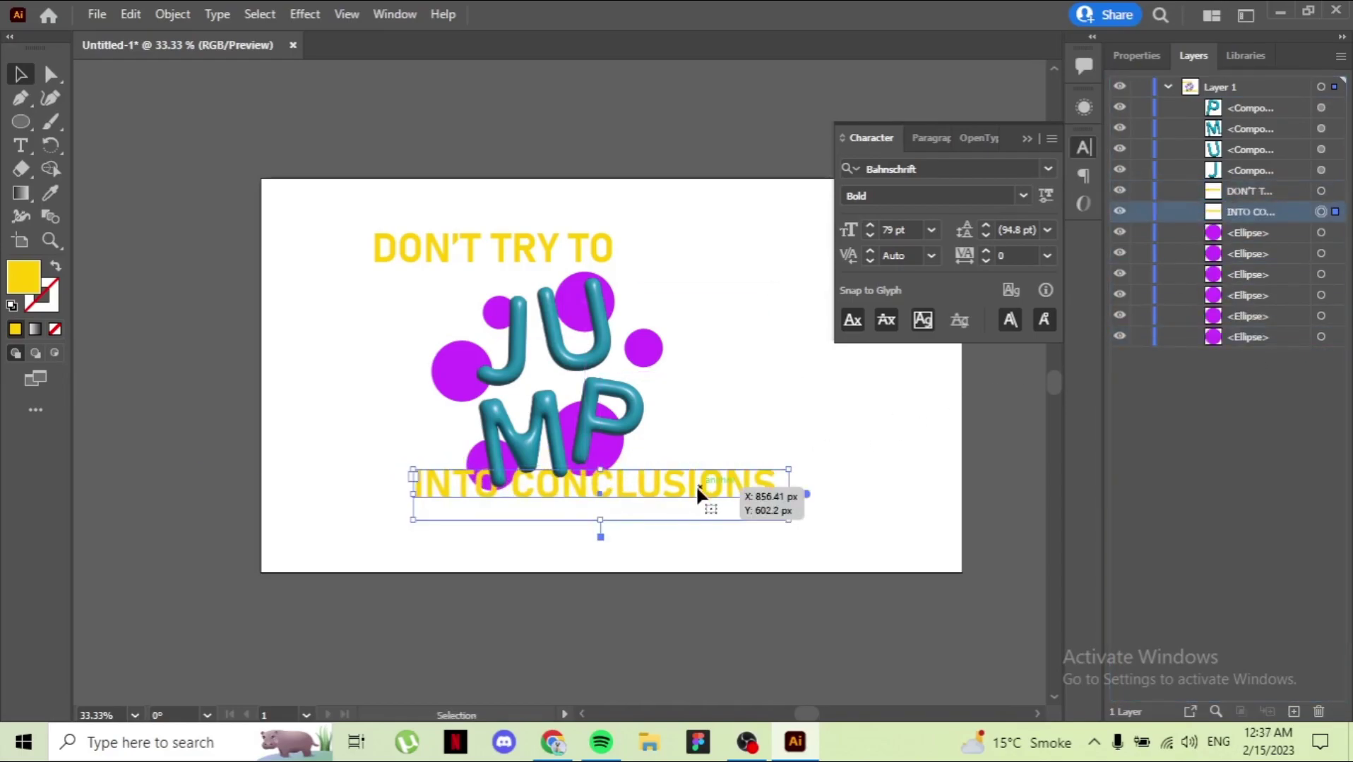
Break the text into INTO / CONCLUSIONS on two lines and fine-tune both text positions
double_click(509, 491)
key(Return)
key(Escape)
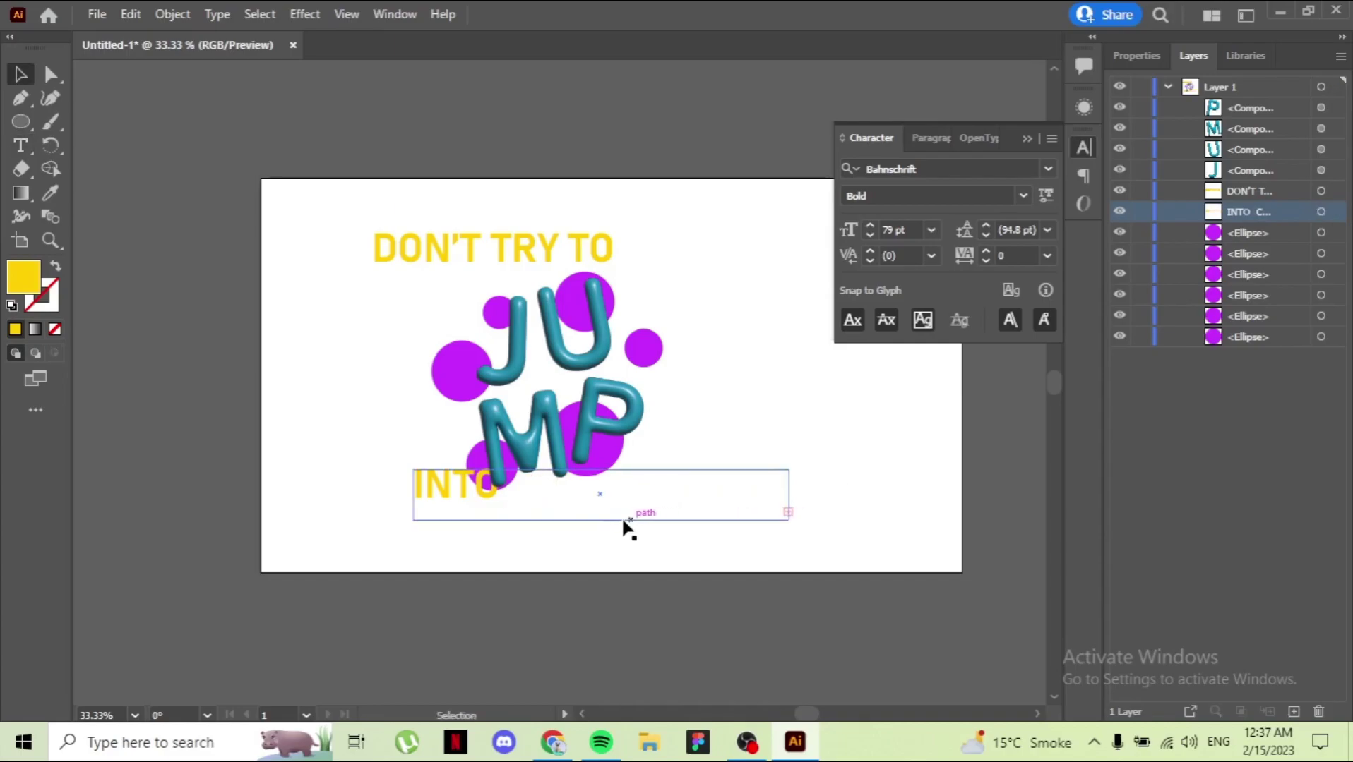
double_click(600, 523)
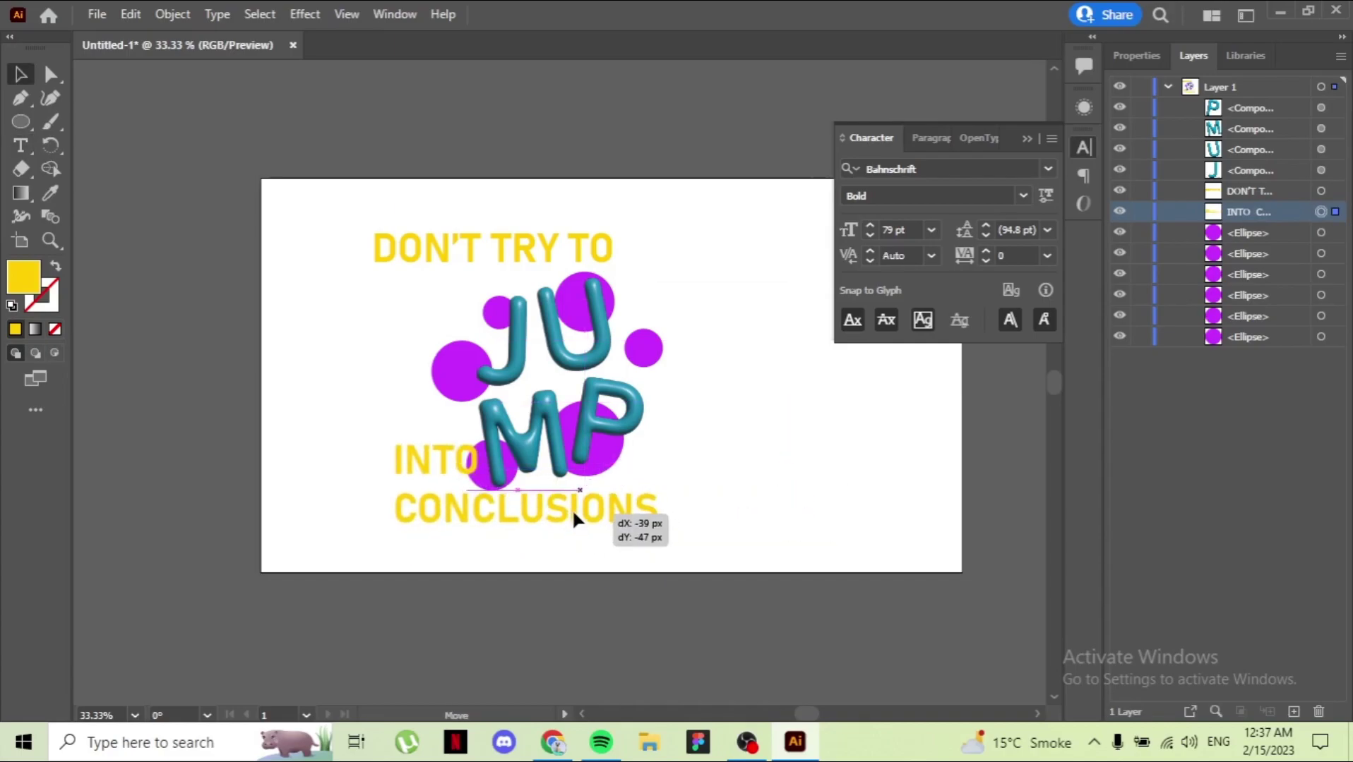
drag(573, 511, 569, 508)
drag(526, 248, 549, 269)
click(752, 356)
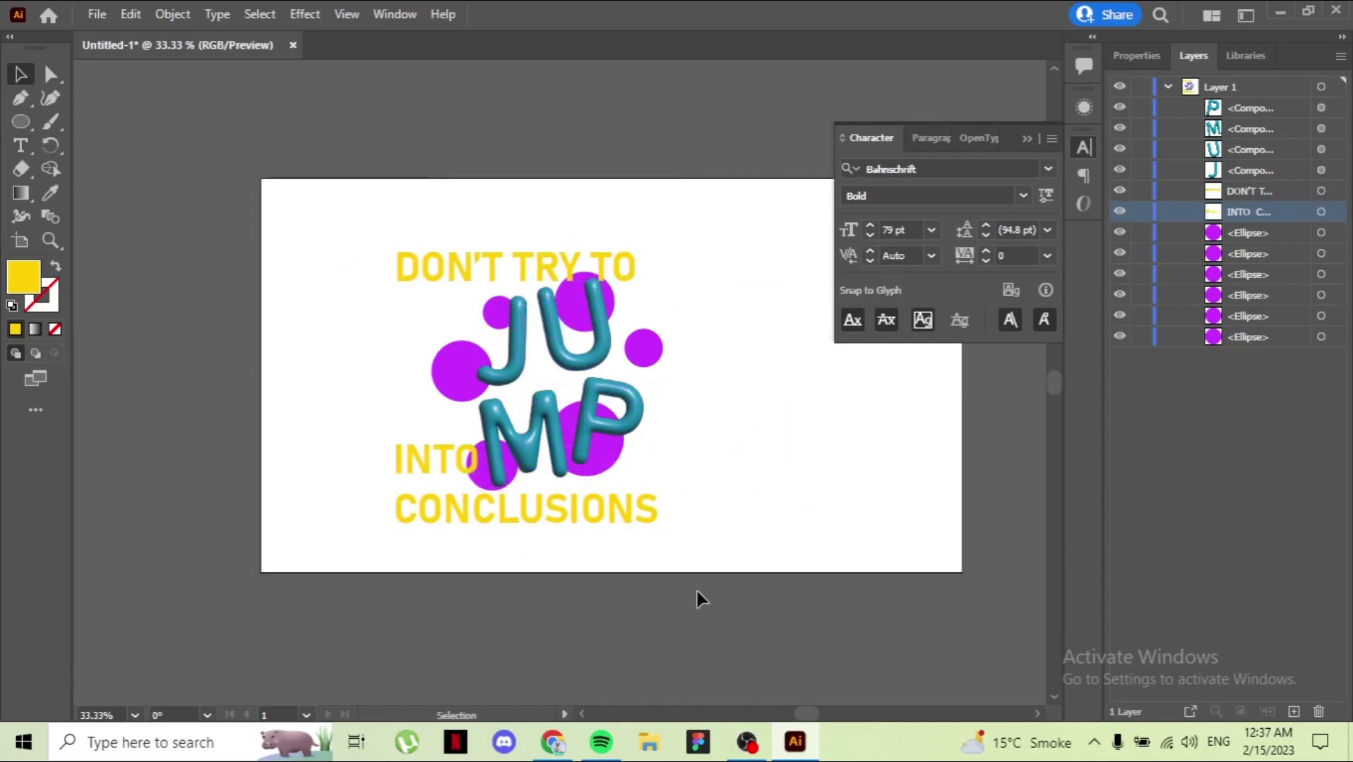
double_click(417, 508)
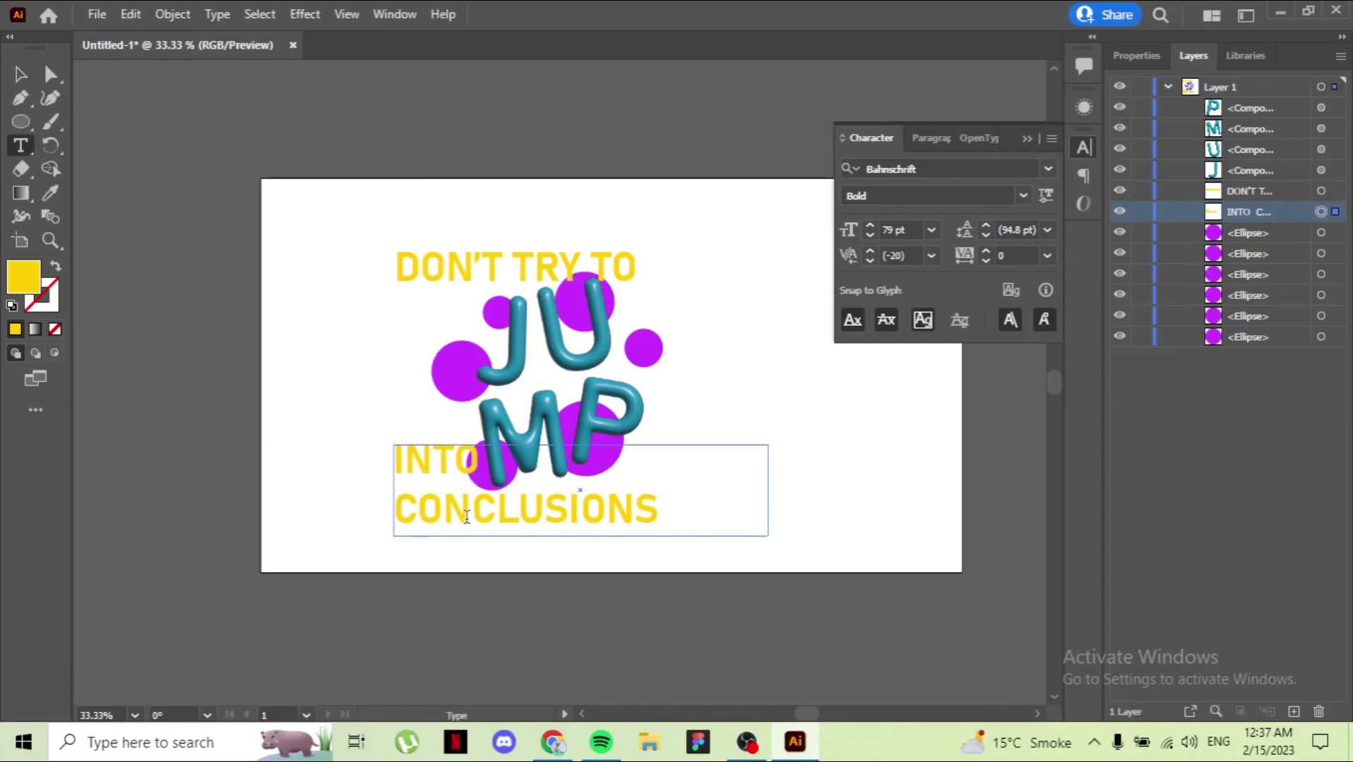
Colour the INTO CONCLUSIONS text magenta-pink
key(ctrl+a)
double_click(24, 279)
drag(1083, 484, 1068, 283)
click(1231, 272)
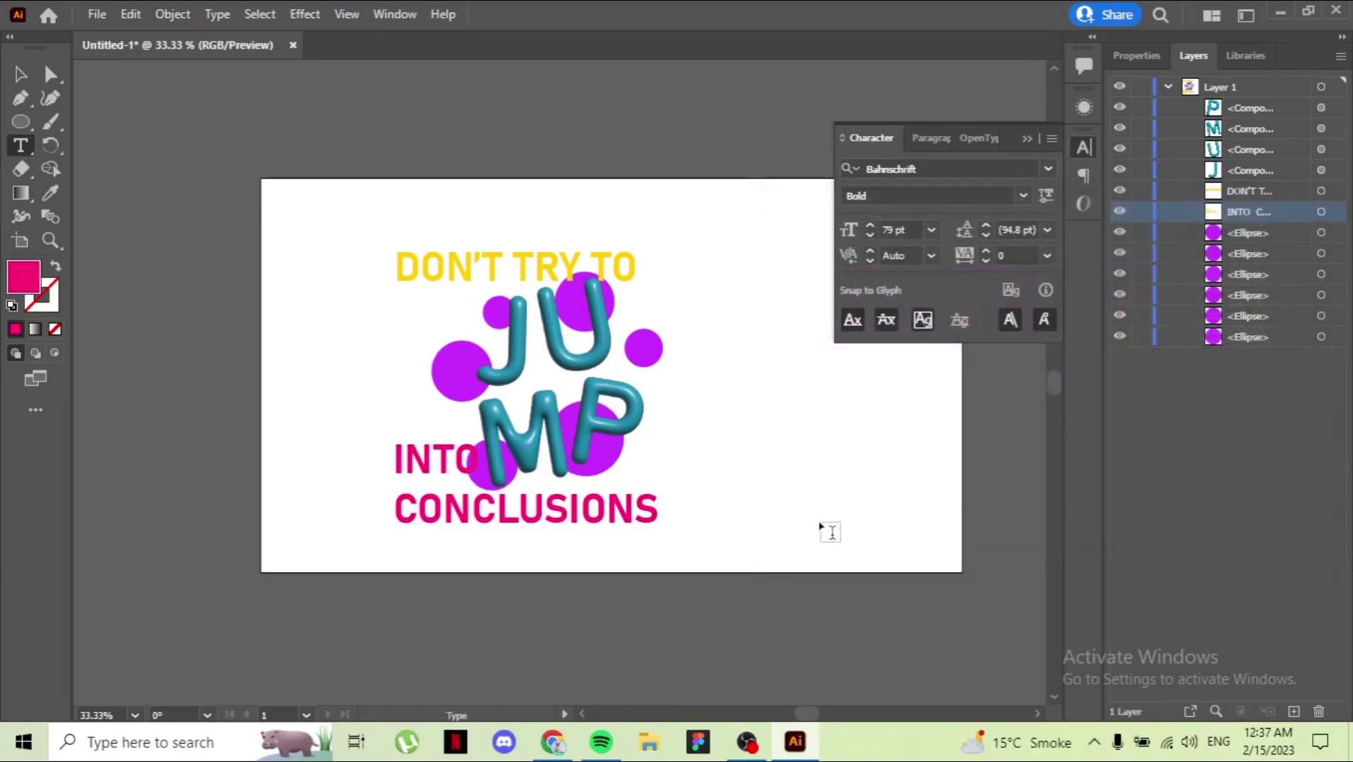
Colour the DON'T TRY TO text dark grey 5B5B5B
double_click(551, 269)
key(ctrl+a)
double_click(23, 279)
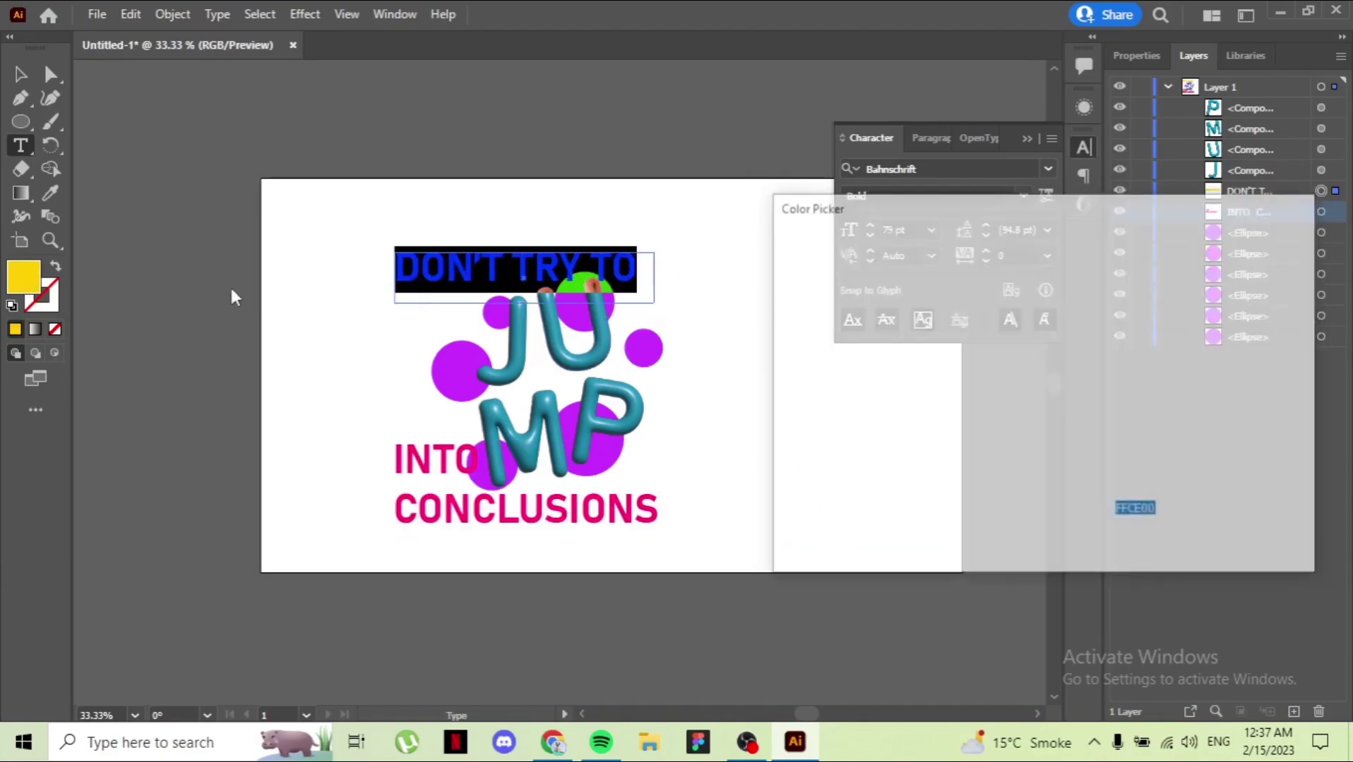
drag(780, 441, 786, 426)
click(1221, 280)
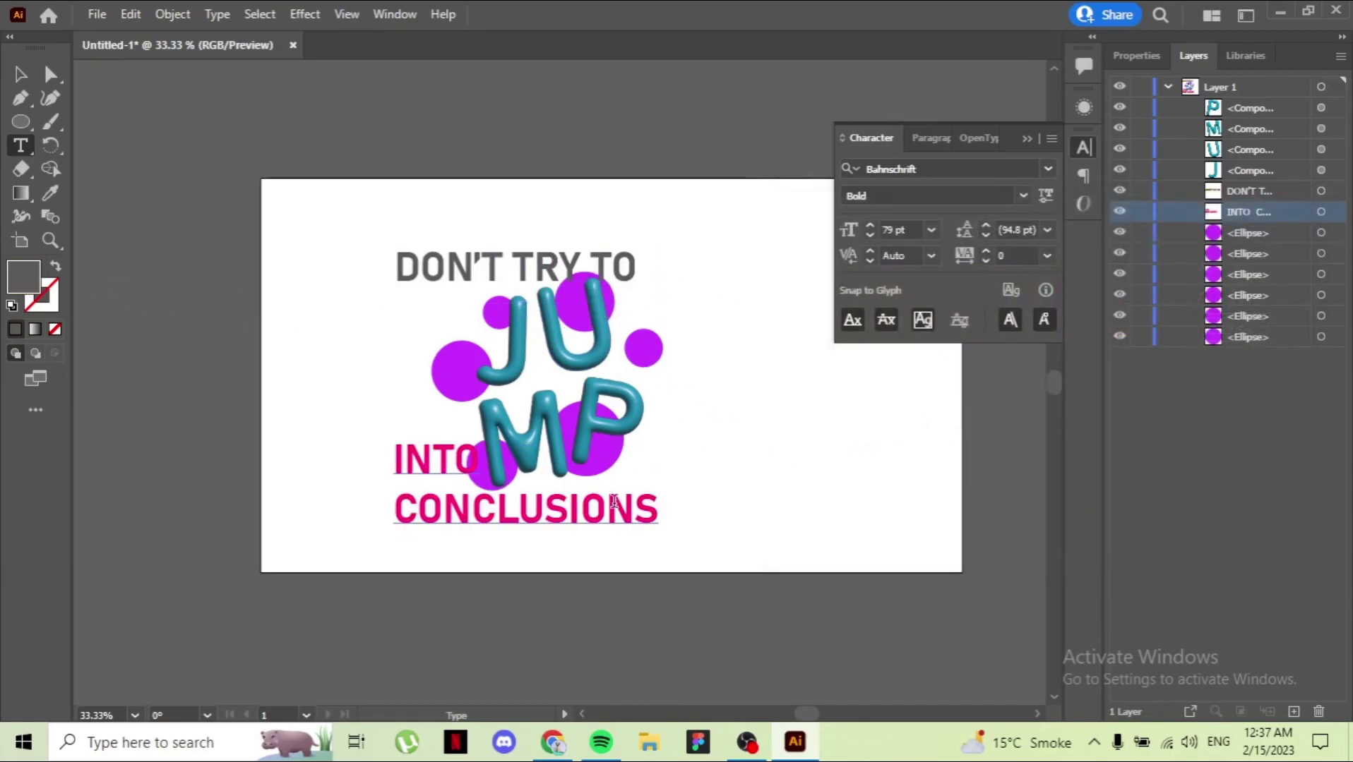
Recolour the INTO CONCLUSIONS text grey 606060
double_click(612, 521)
key(ctrl+a)
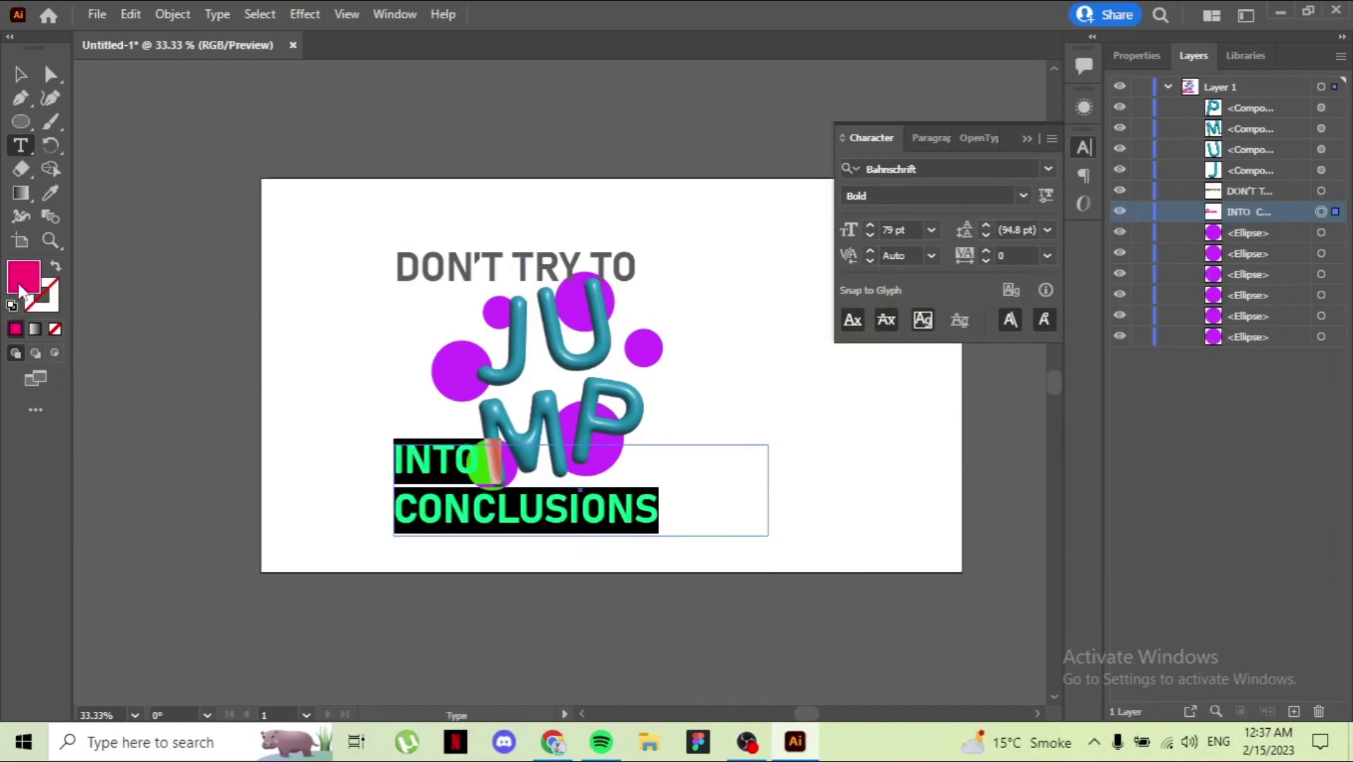
double_click(24, 283)
drag(777, 442, 785, 420)
click(1252, 274)
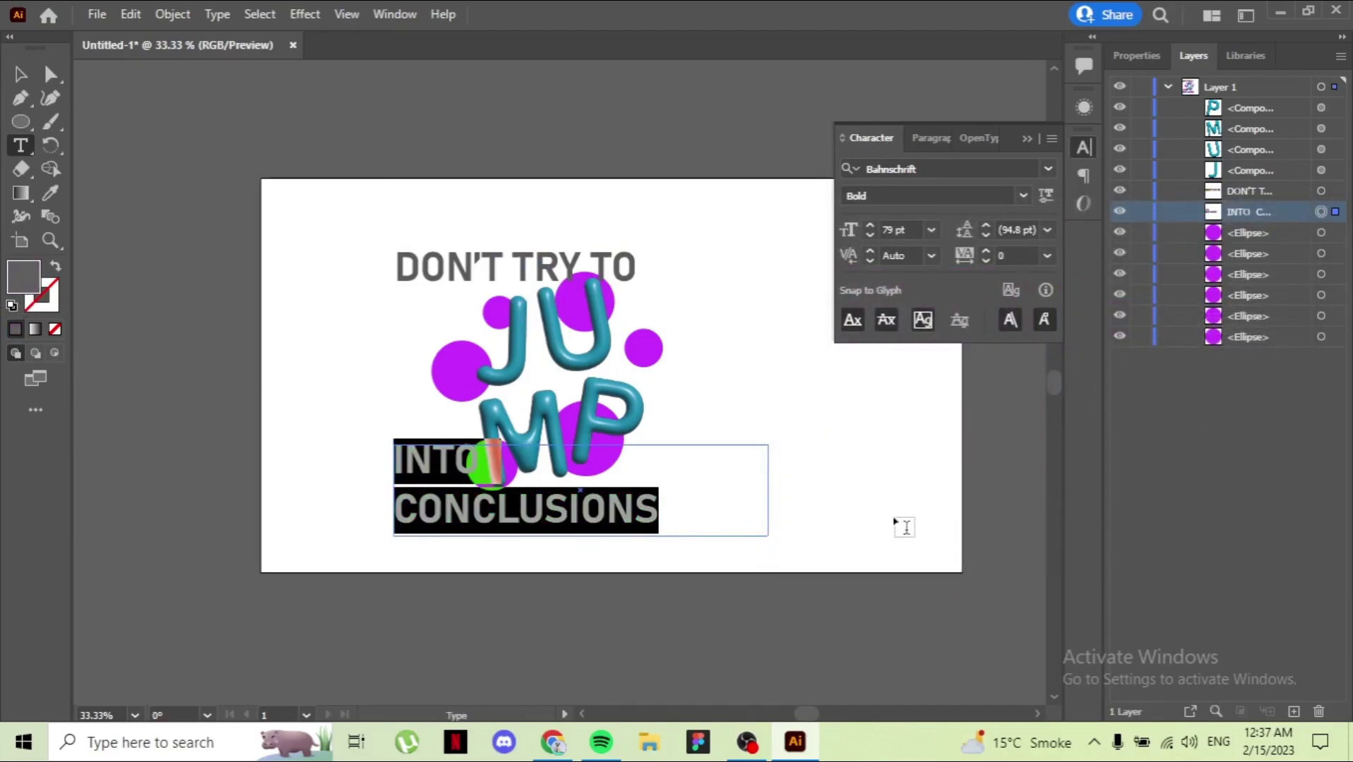
text(V)
key(Escape)
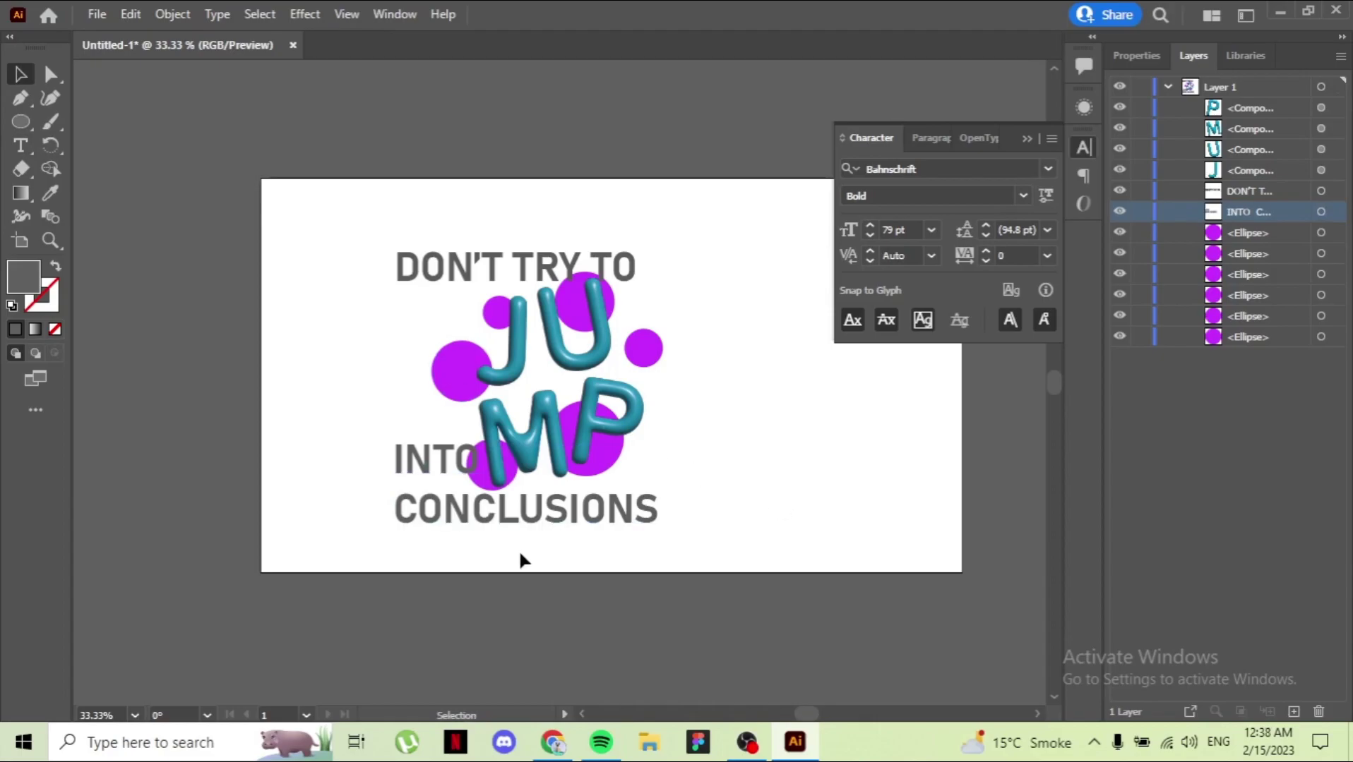
Narrow the artboard into a near-square frame around the artwork
click(20, 241)
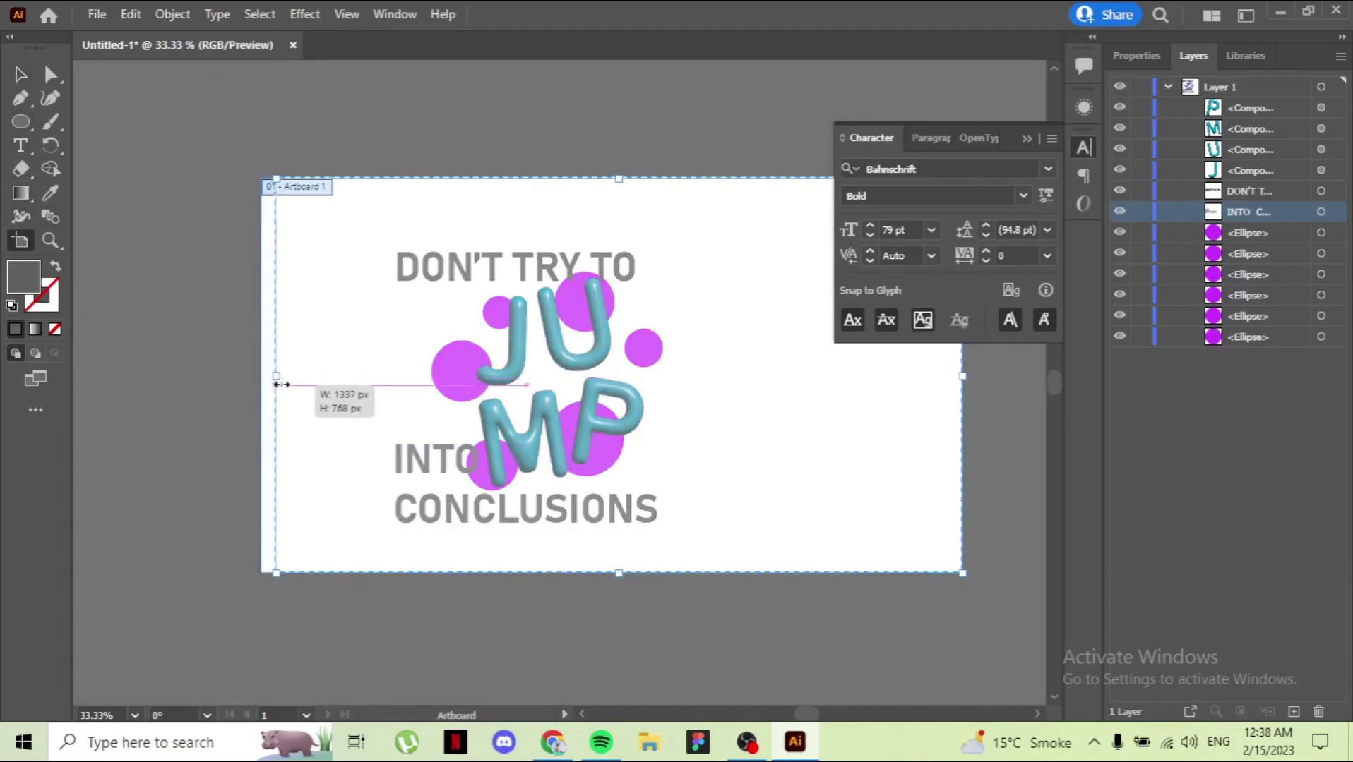
drag(331, 384, 305, 376)
drag(962, 375, 756, 390)
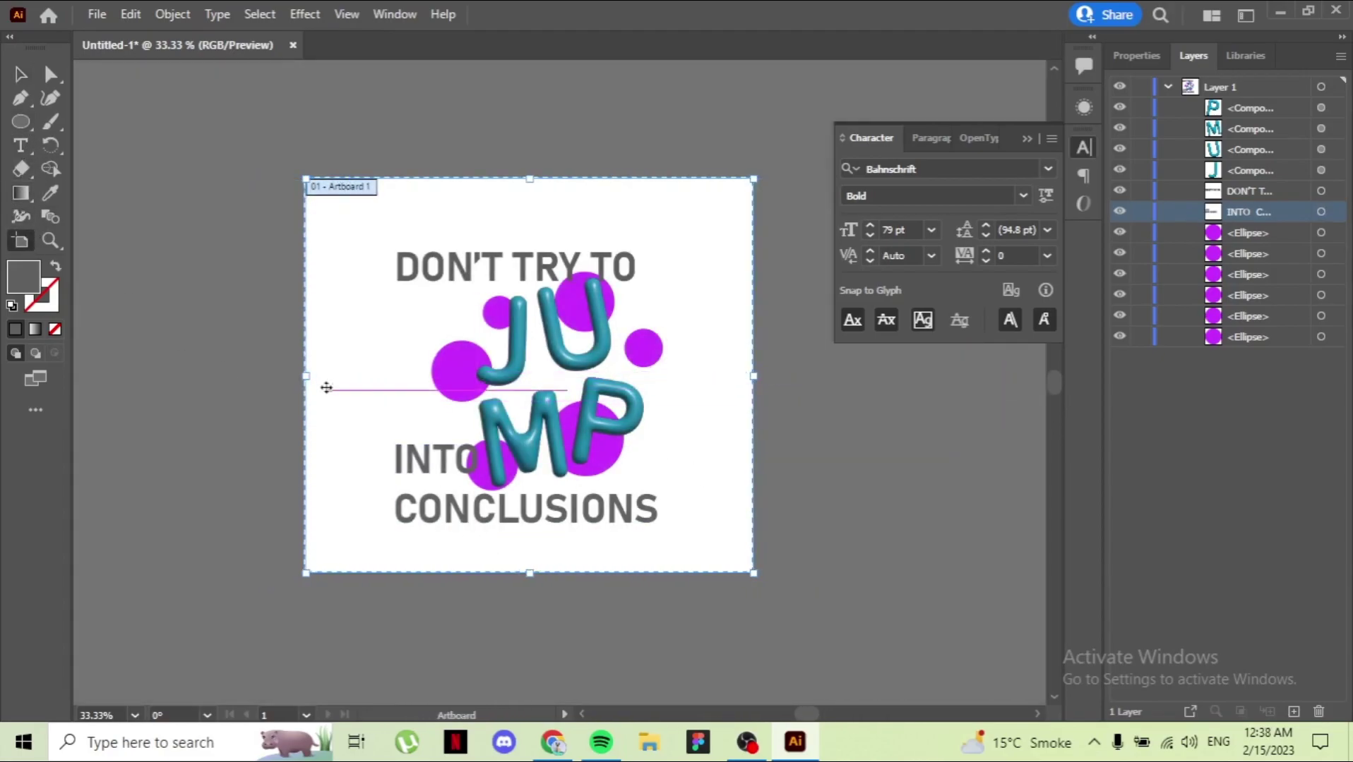
drag(305, 376, 314, 376)
click(27, 80)
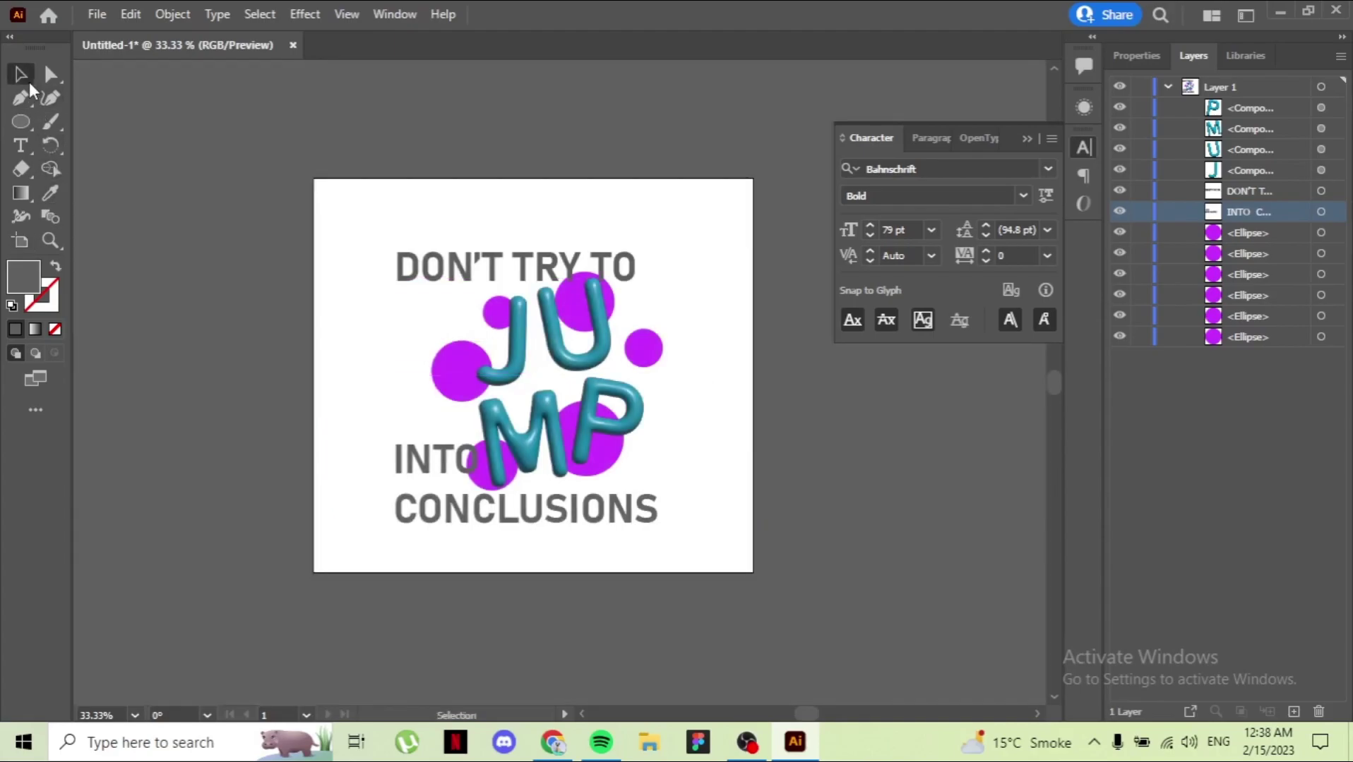
click(528, 452)
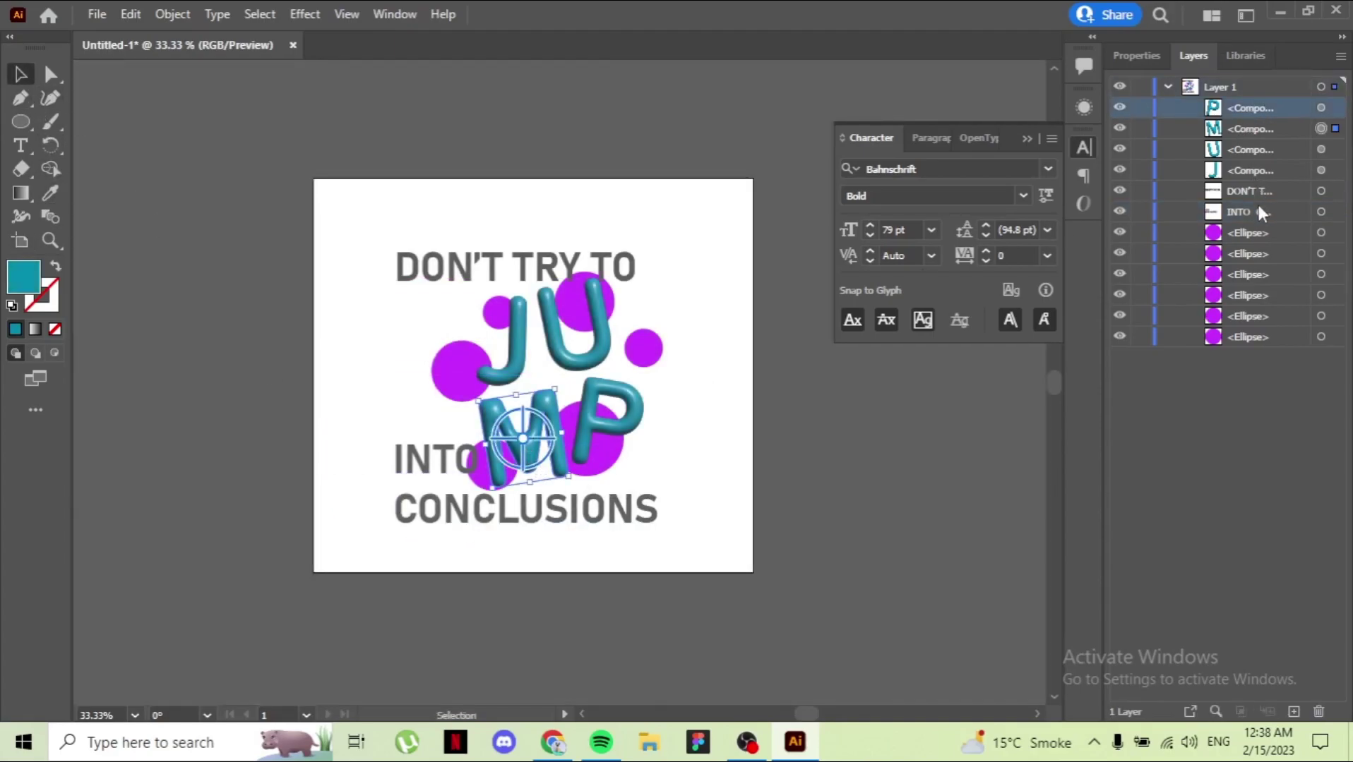
Give the JUMP letters a Multiply drop shadow: 75% opacity, 7 px offsets, 5 px blur
shift+click(1242, 170)
click(305, 14)
mouse_move(331, 238)
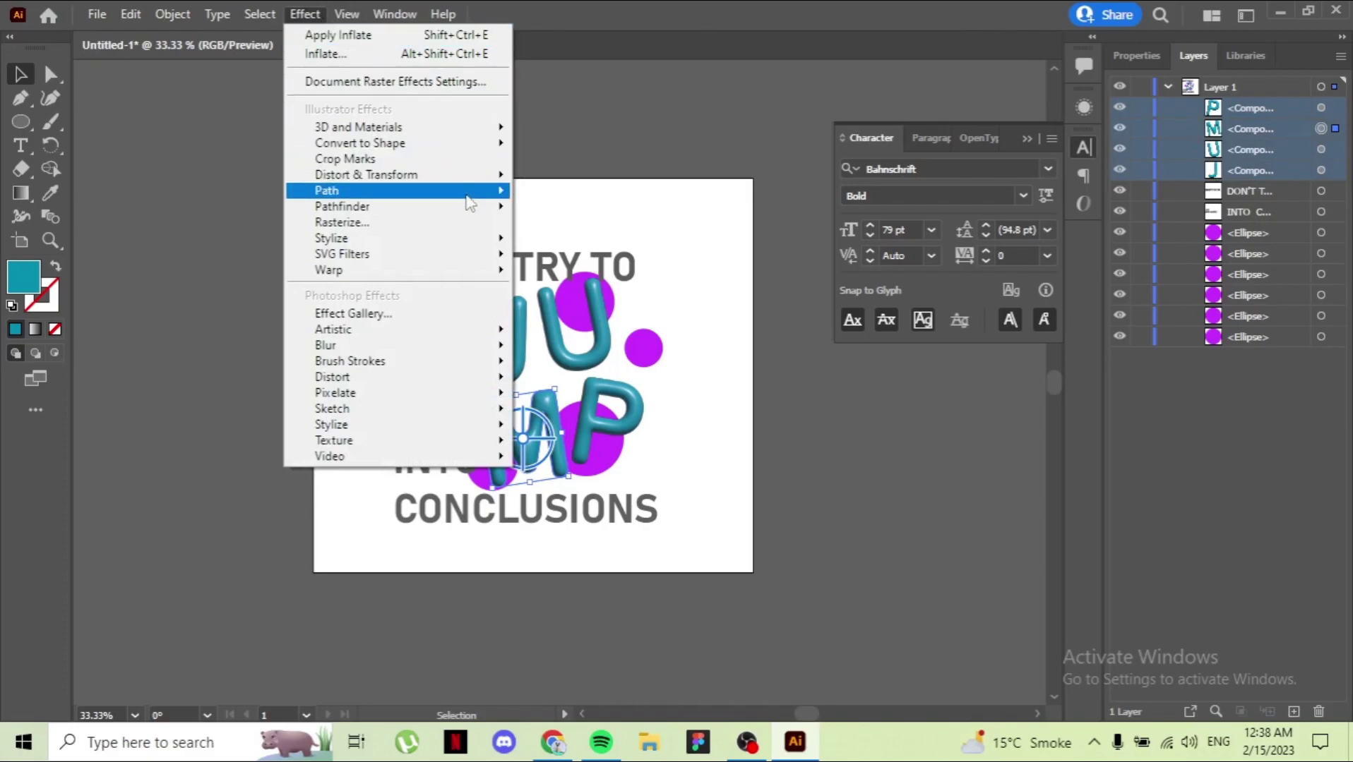
key(Escape)
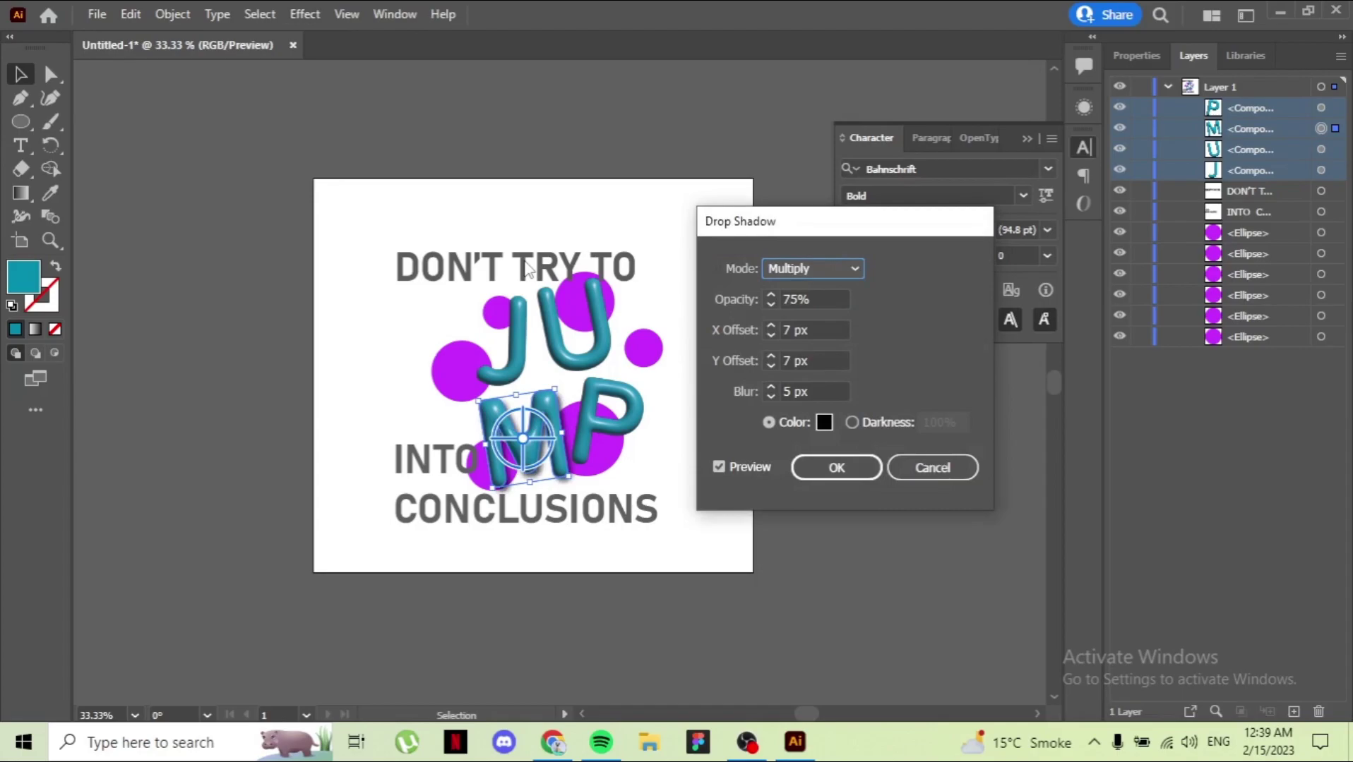
click(837, 469)
click(812, 537)
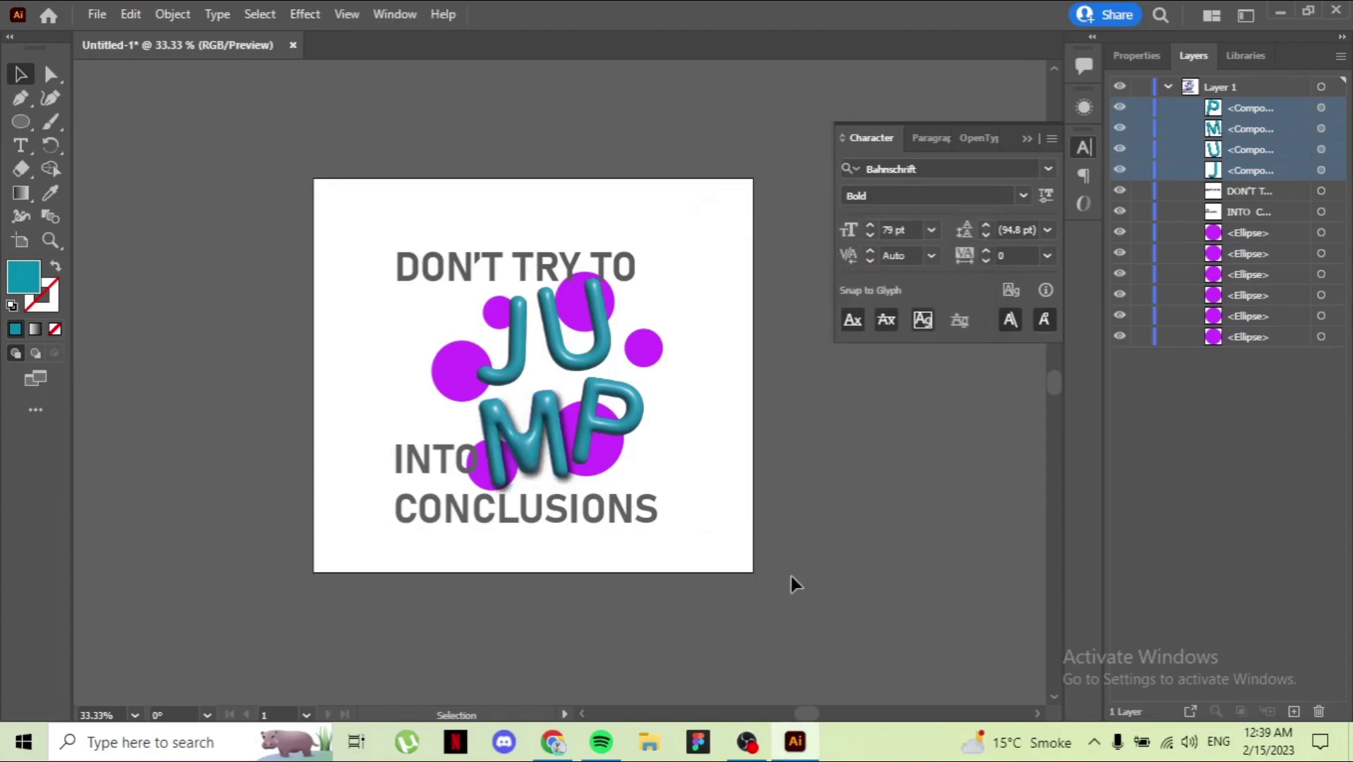
Nudge INTO CONCLUSIONS left and apply the drop shadow to all JUMP letters
drag(591, 499, 580, 503)
click(585, 353)
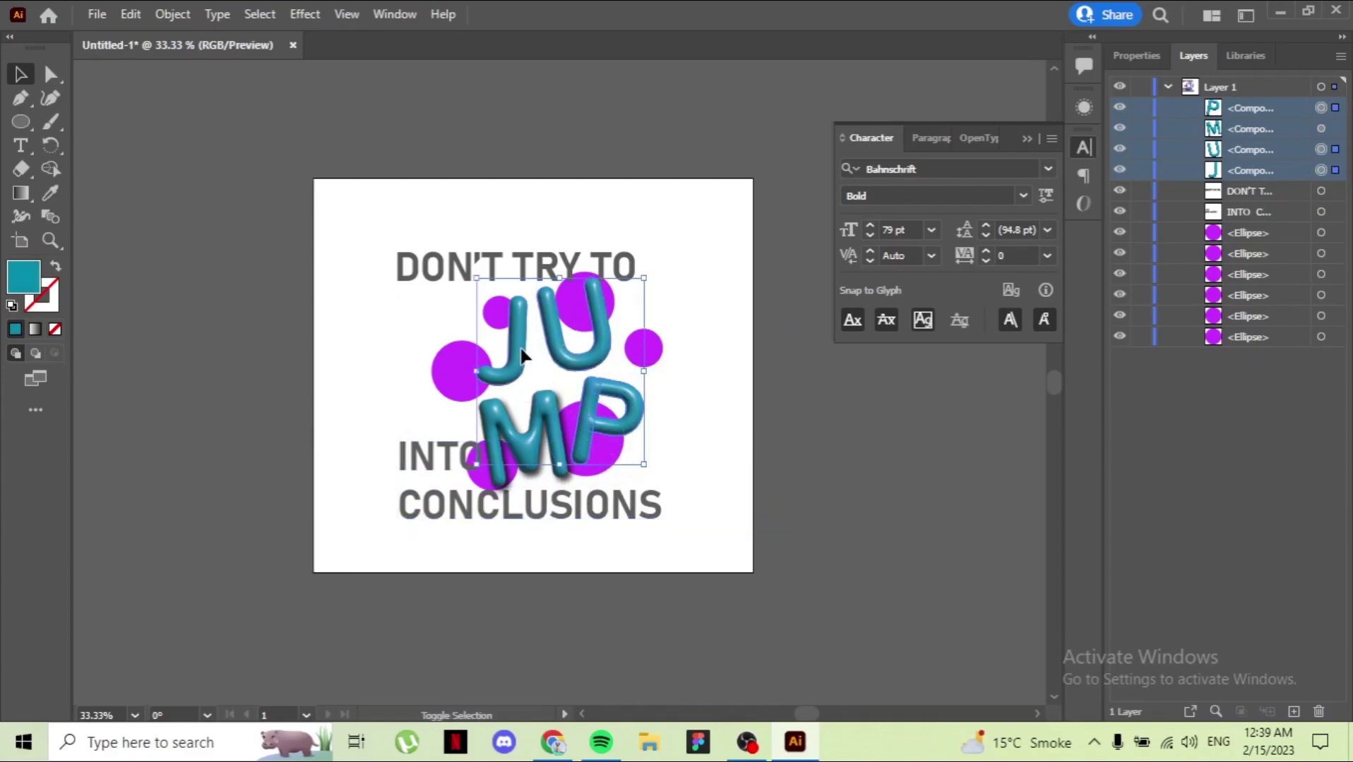
click(259, 14)
mouse_move(304, 14)
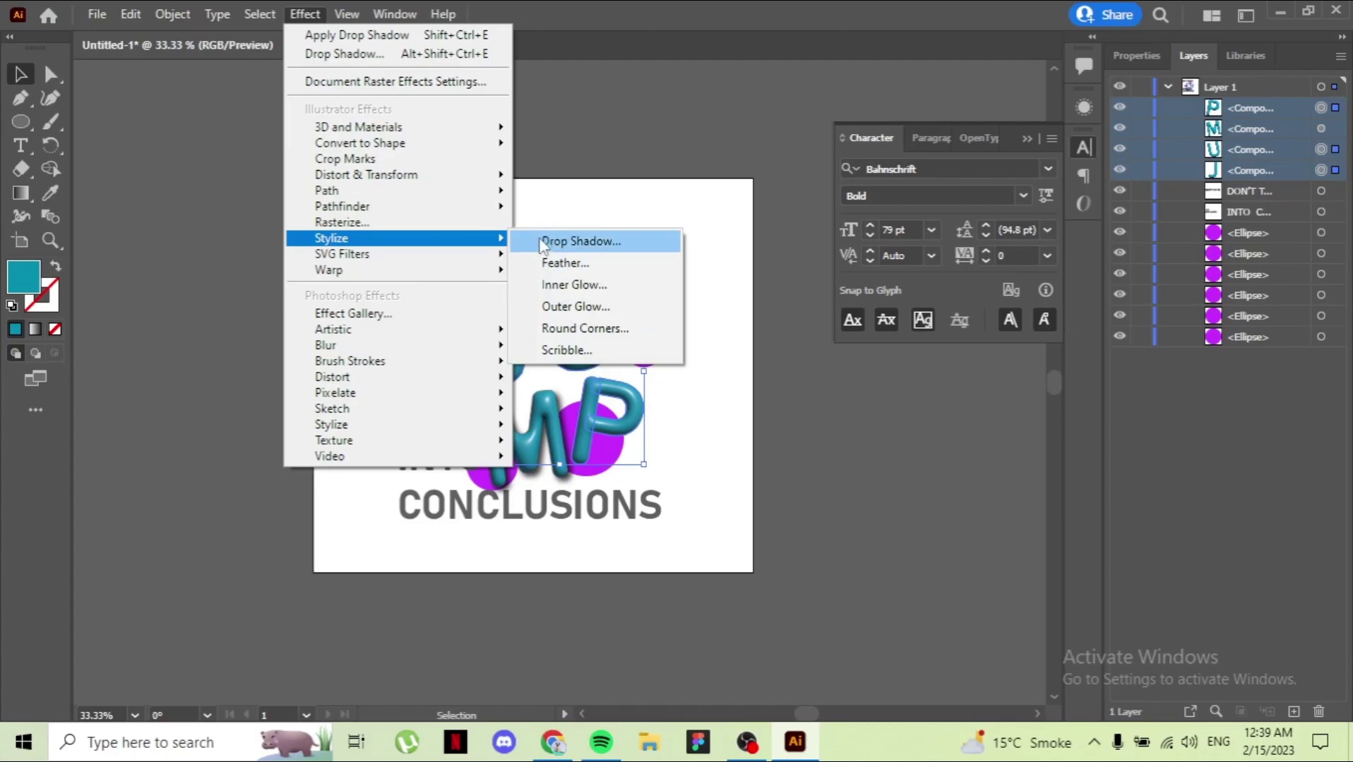
click(536, 242)
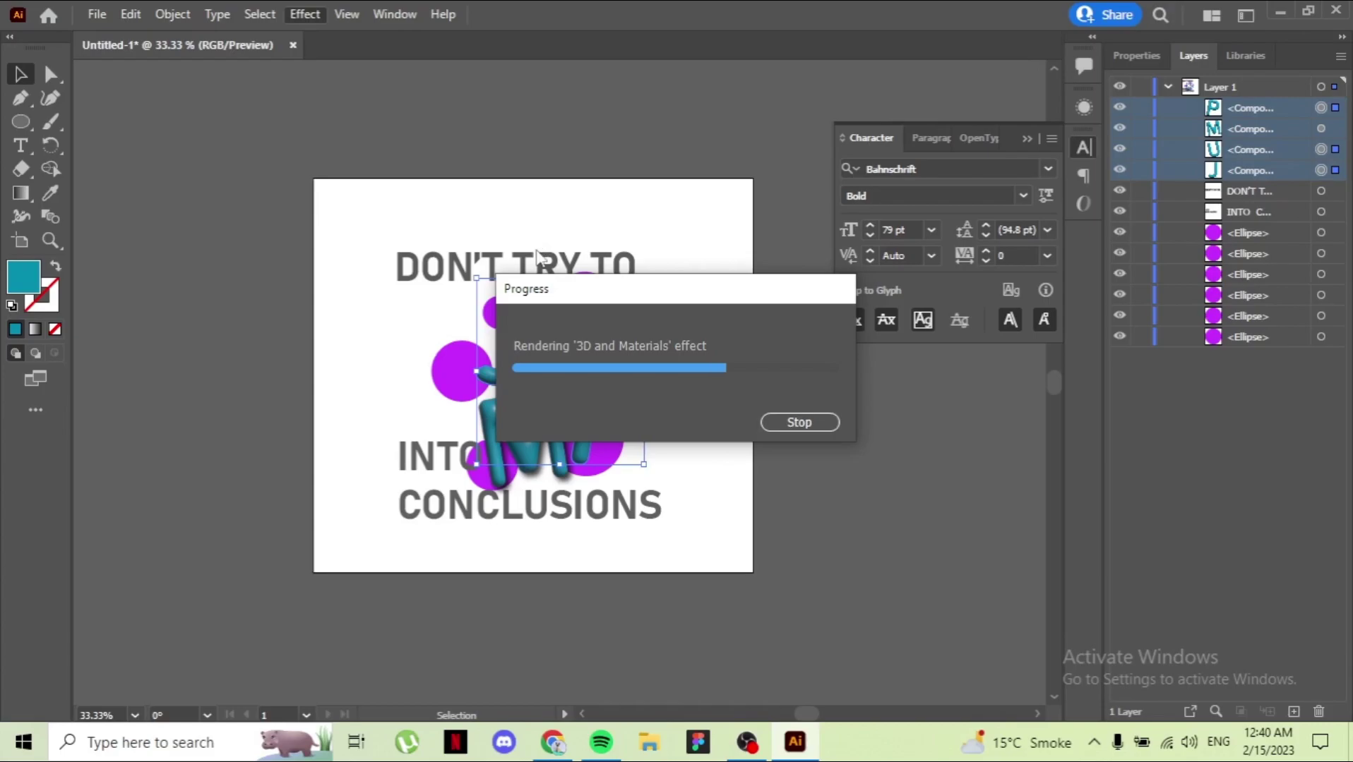
click(626, 700)
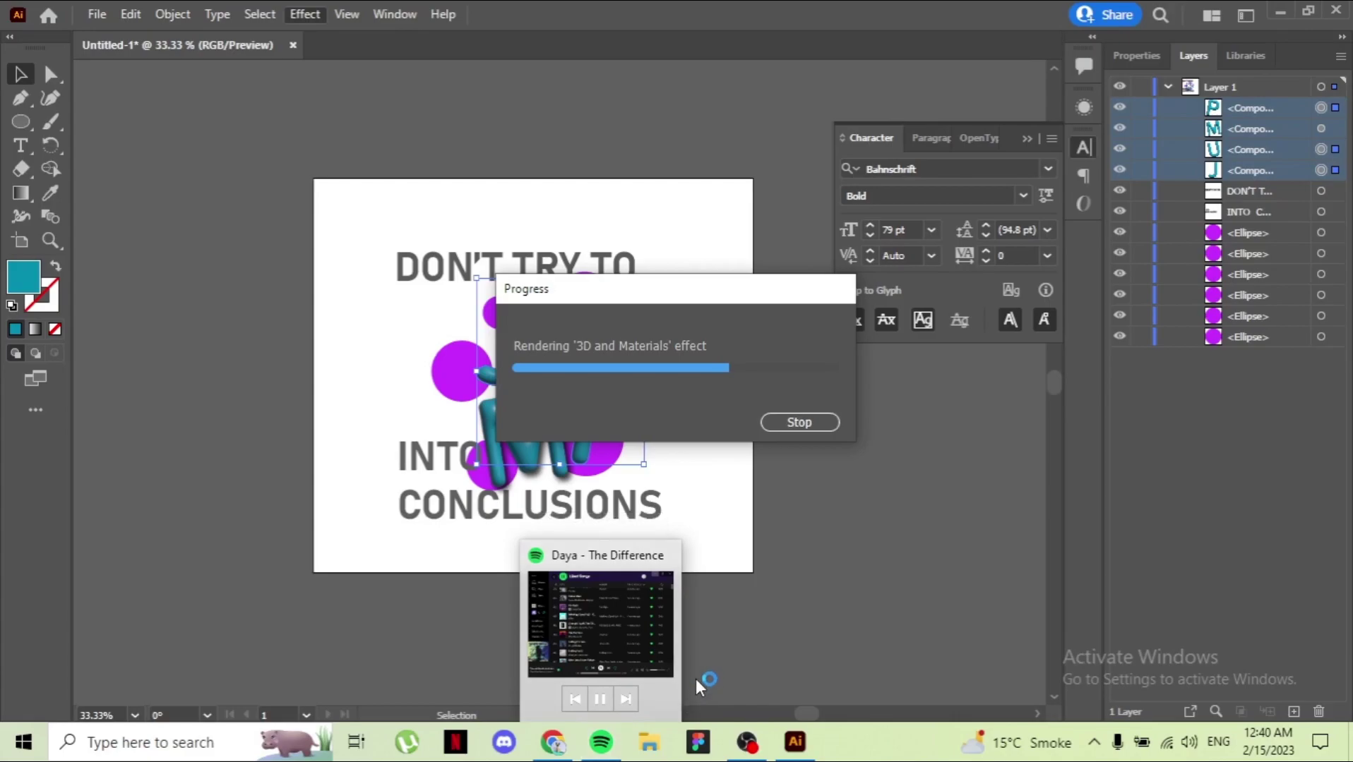
click(626, 699)
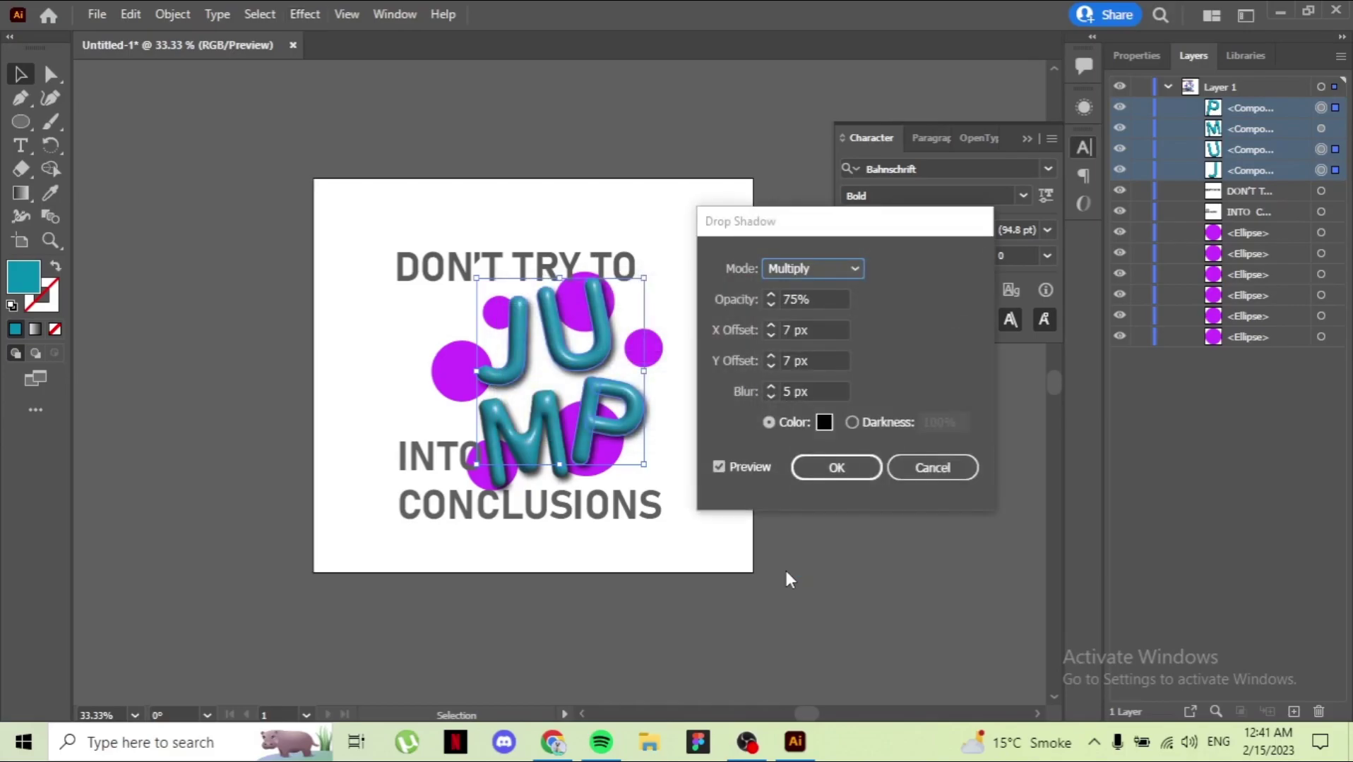
click(837, 467)
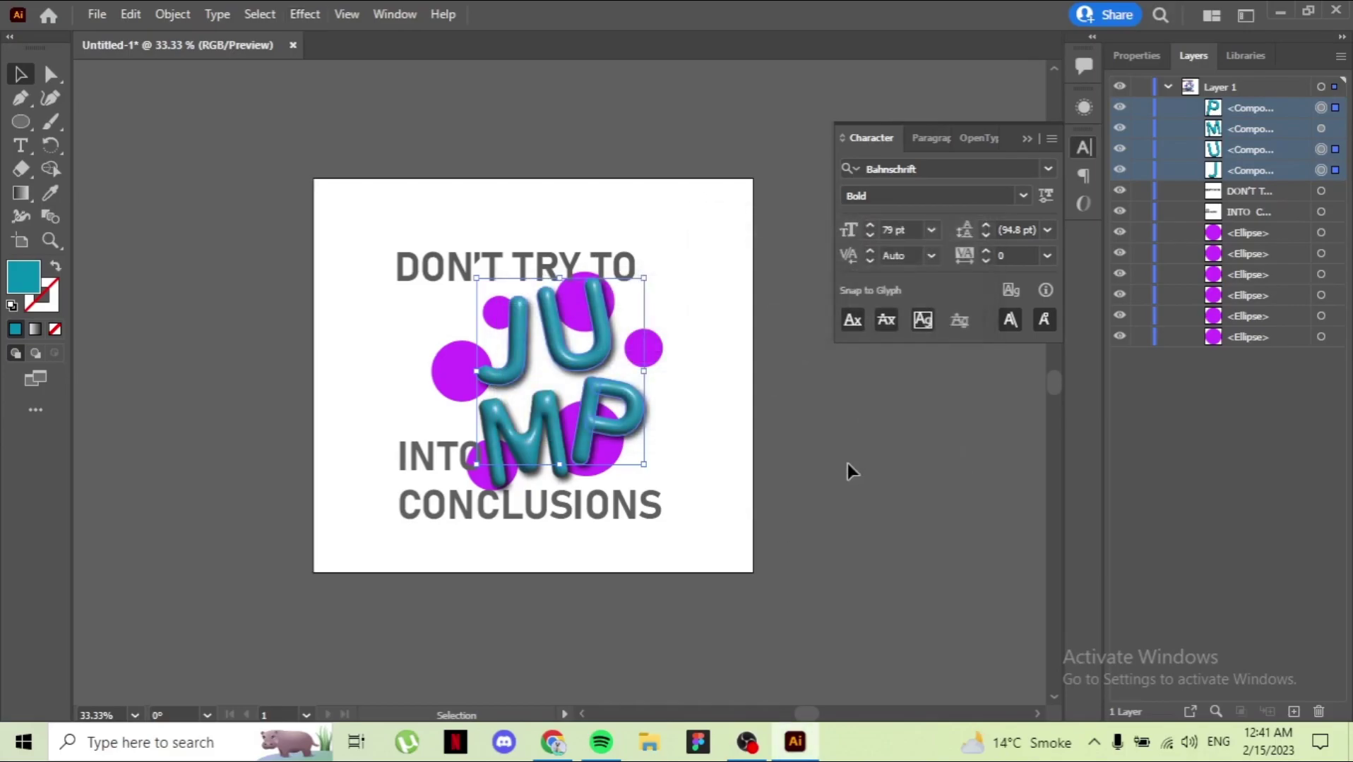